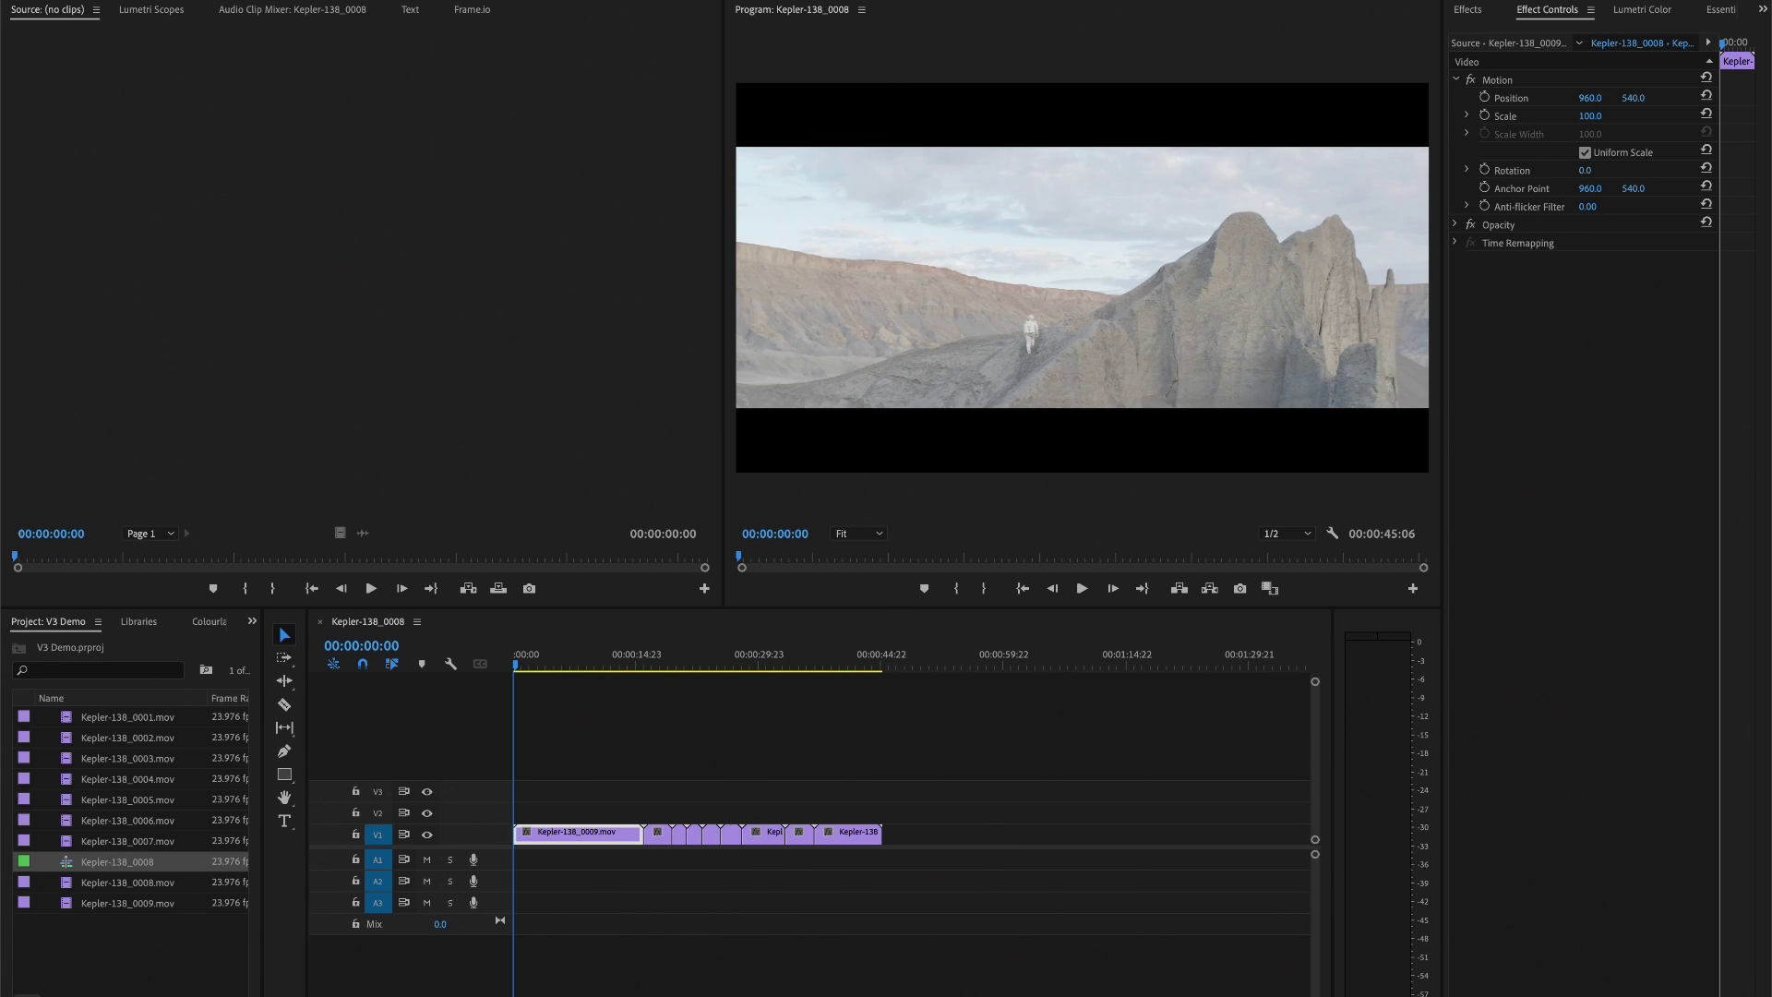
# Open the Colourlab Ai extension panel from the Window > Extensions menu
pyautogui.click(625, 442)
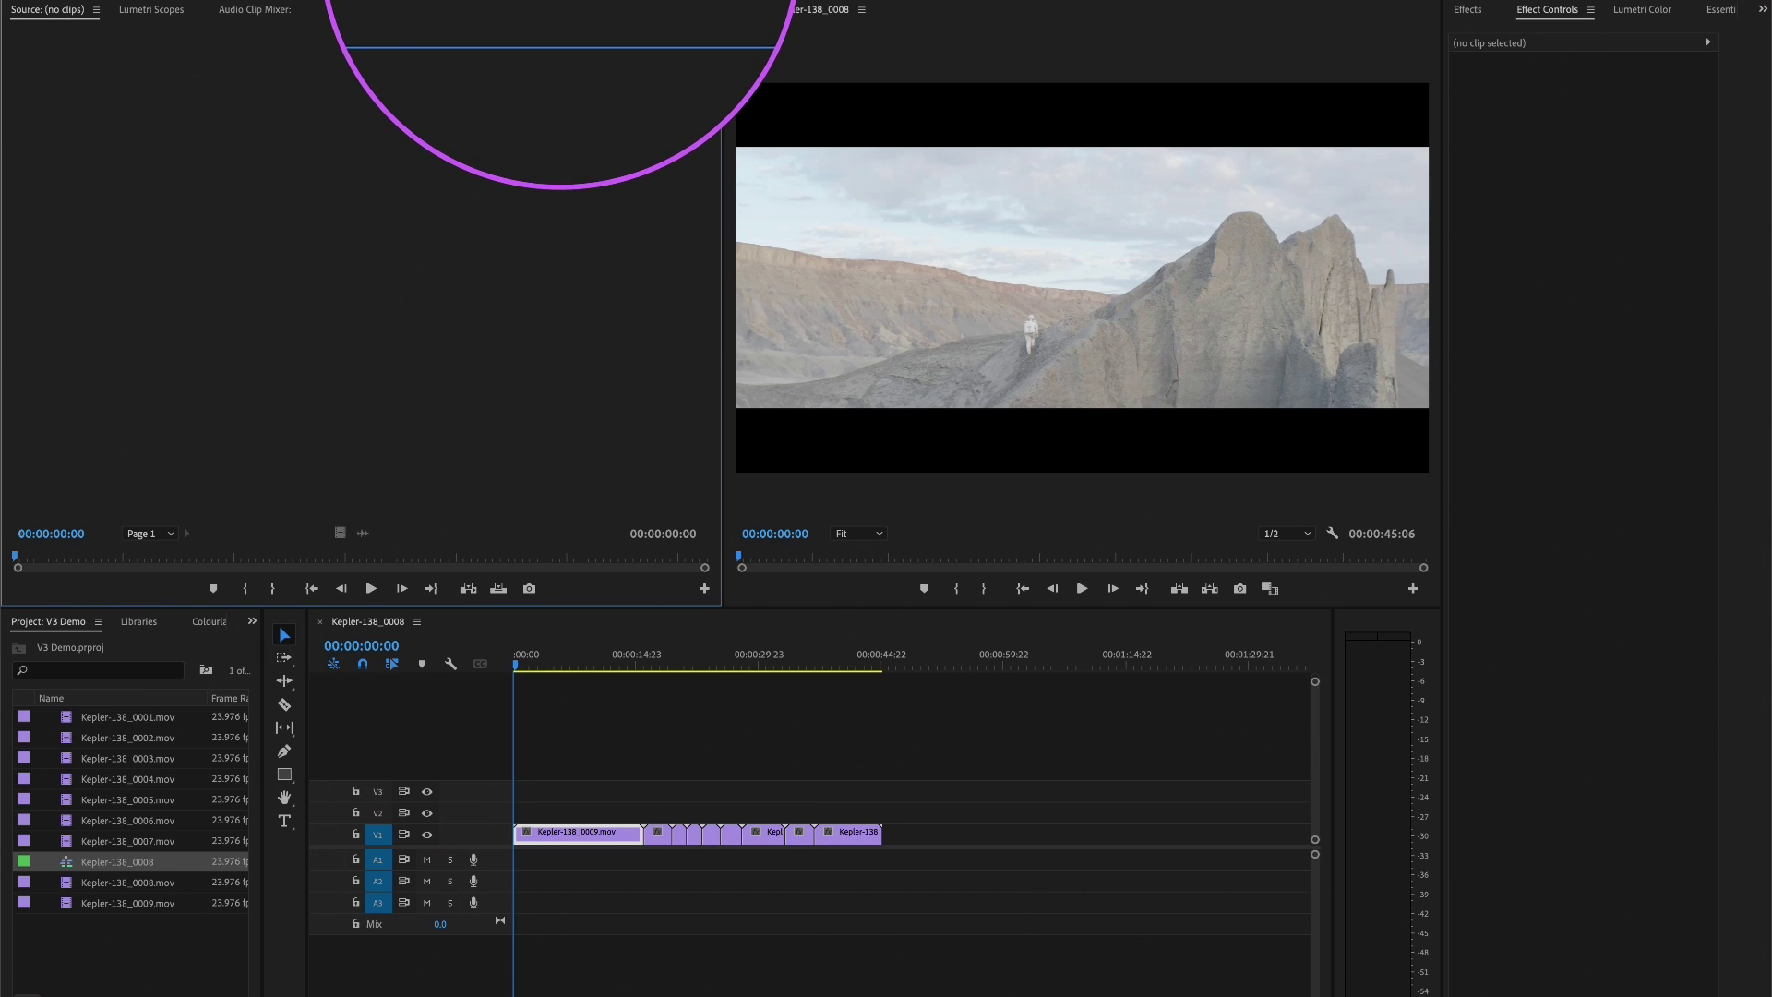
pyautogui.click(555, 0)
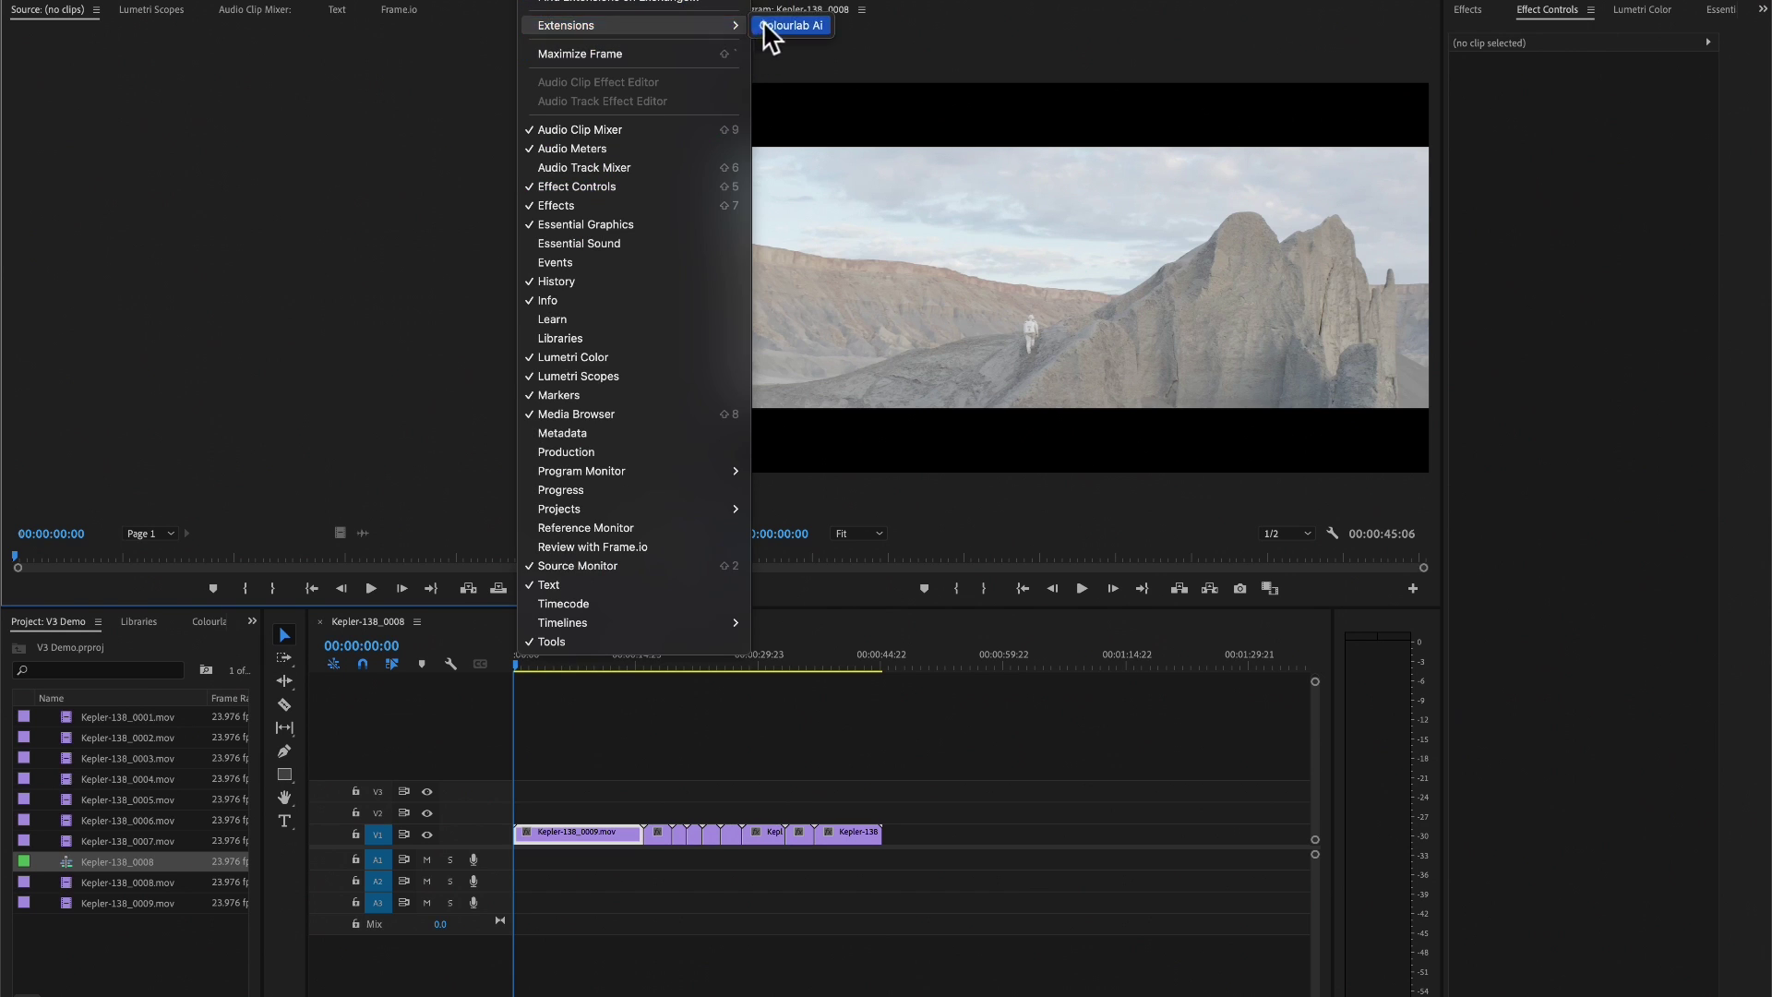
pyautogui.moveTo(623, 23)
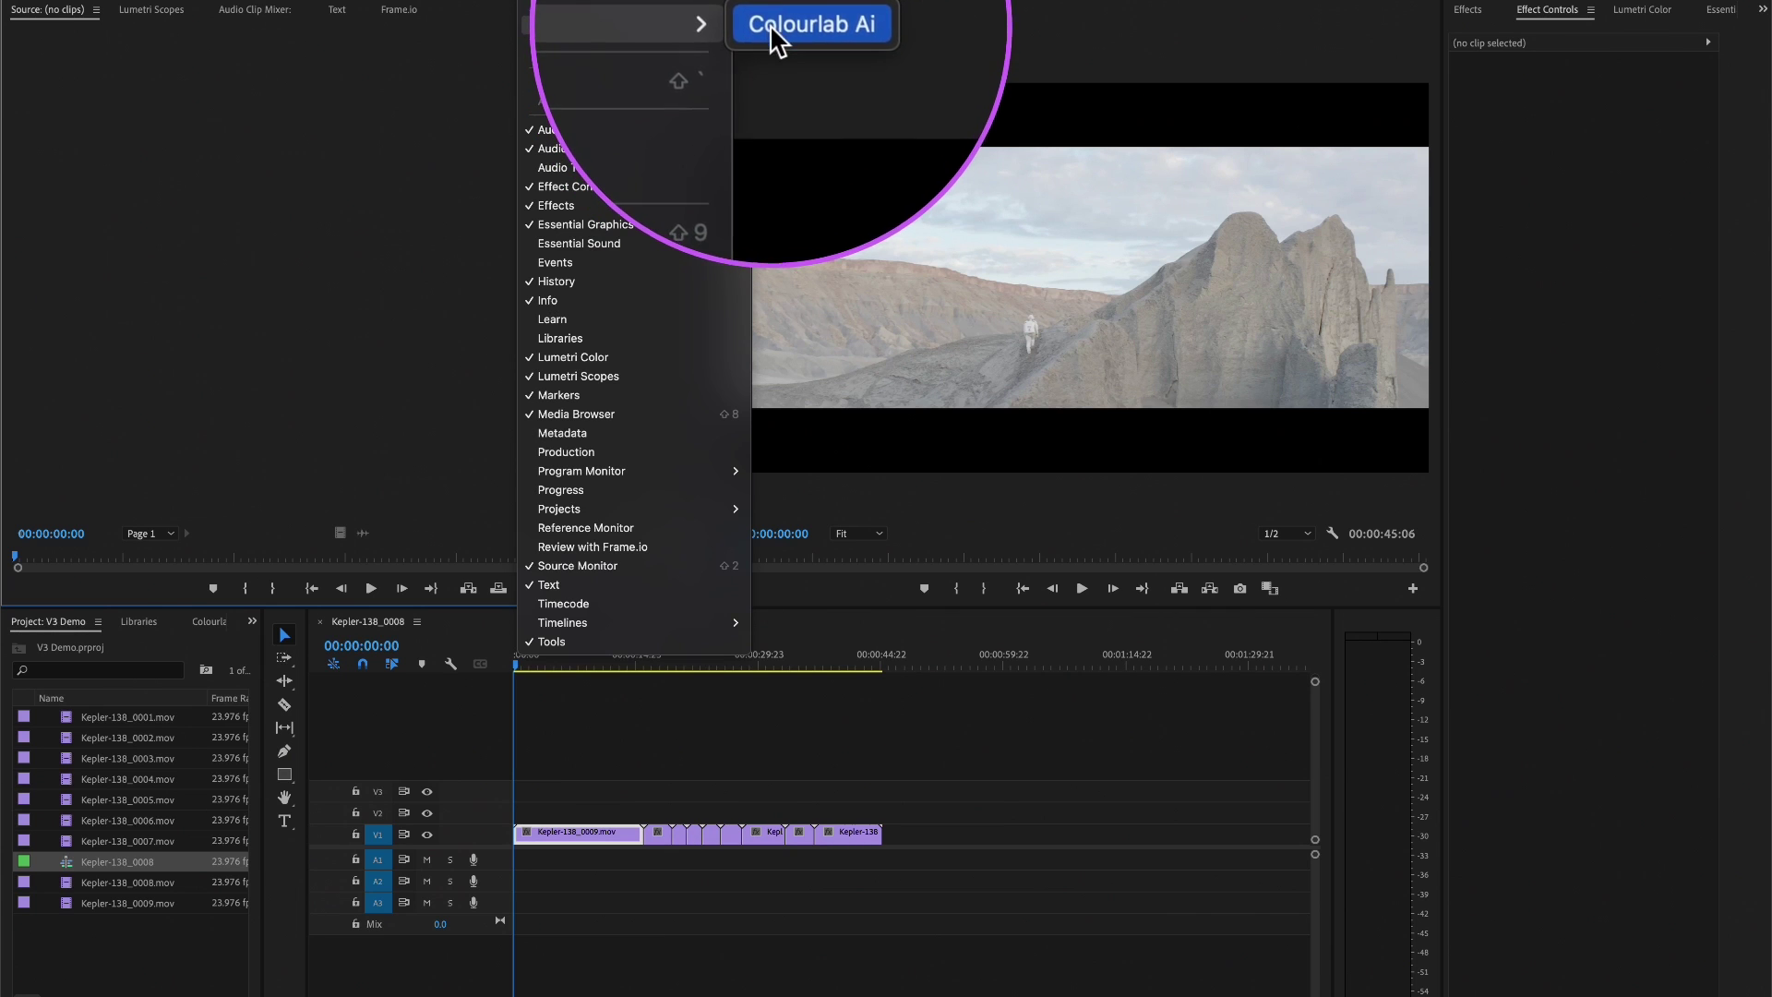
pyautogui.click(769, 24)
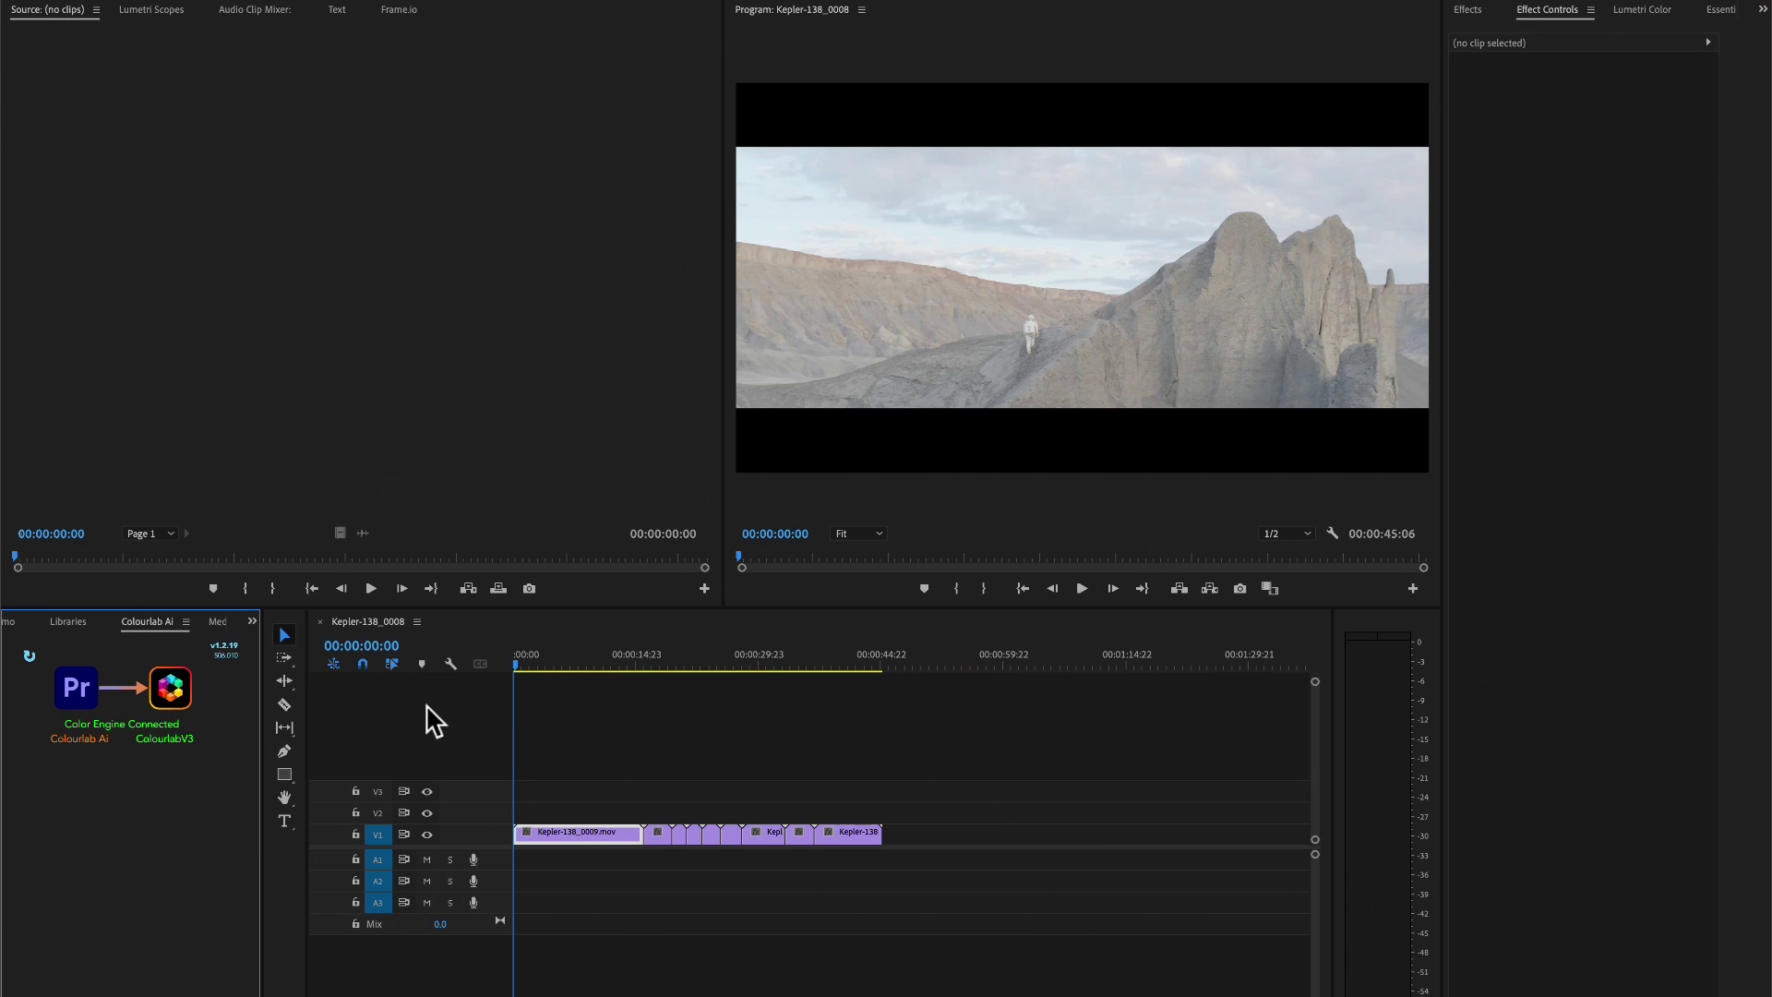
# Move to the astronaut shot, then switch to the Colourlab Ai app
pyautogui.moveTo(540, 654)
pyautogui.mouseDown()
pyautogui.moveTo(878, 680)
pyautogui.moveTo(494, 688)
pyautogui.mouseUp()
pyautogui.press('super+Tab')
pyautogui.press('super+Tab')
pyautogui.press('super+Tab')
pyautogui.press('super+Tab')
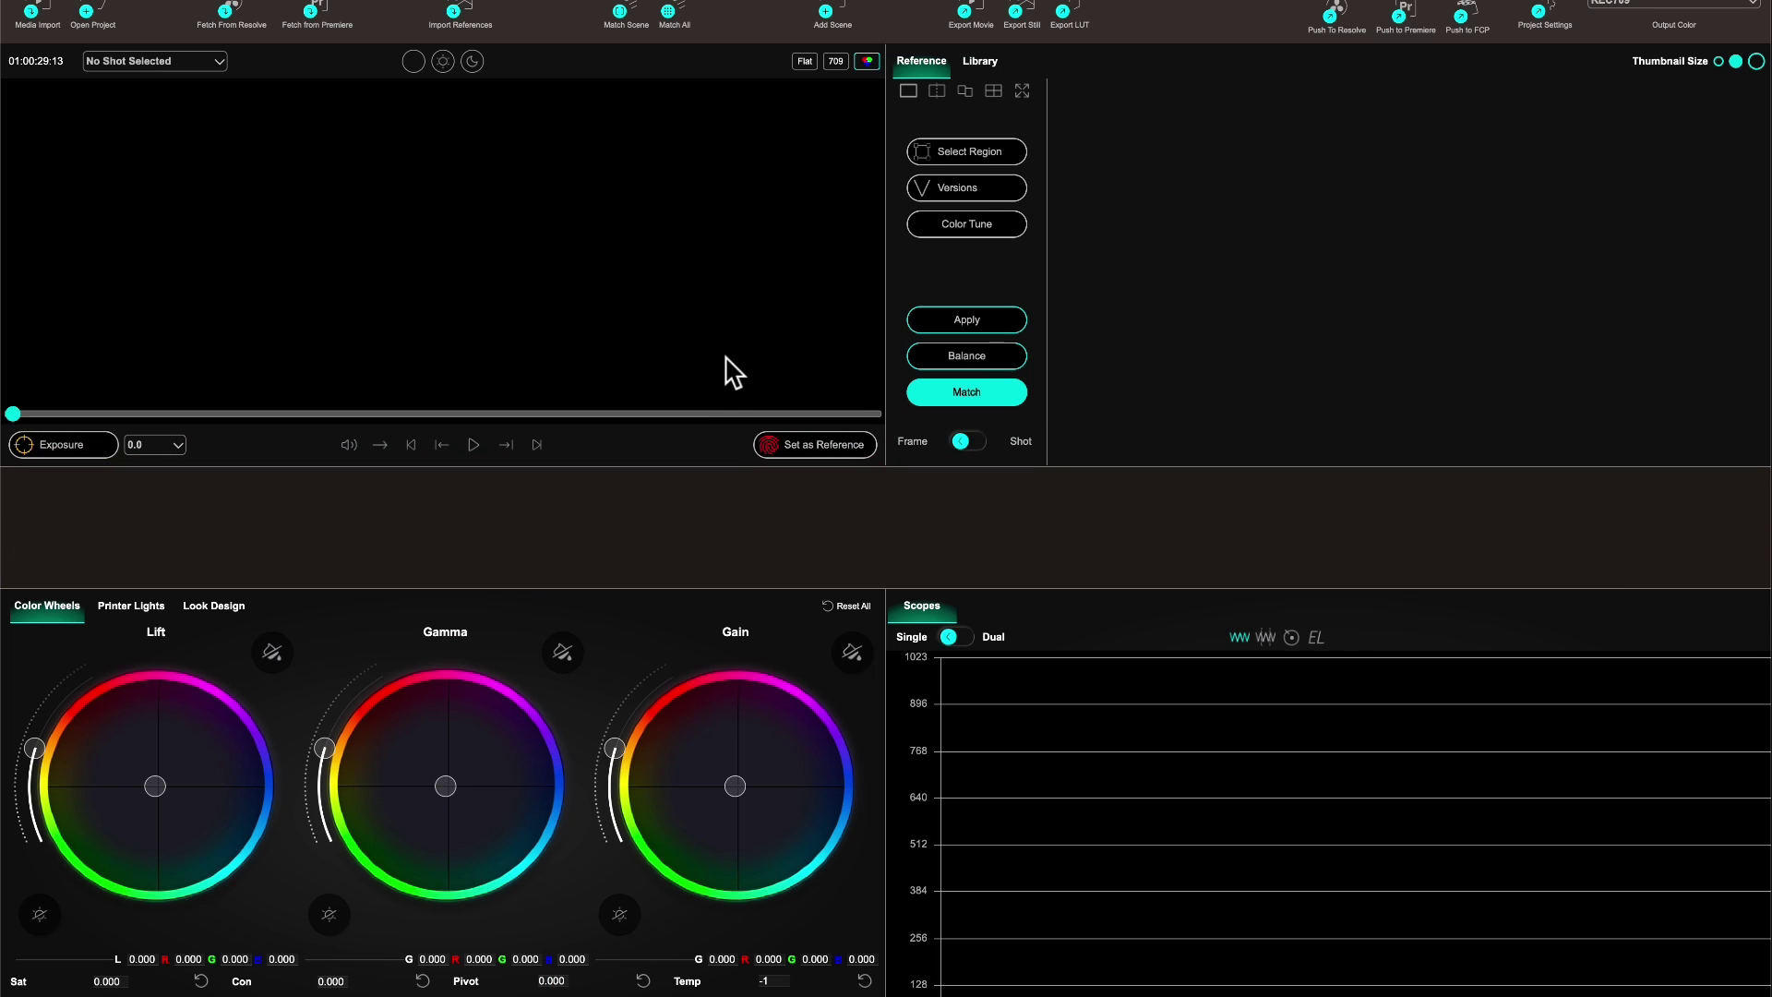
# Fetch the nine Premiere shots and set their input colour space to ARRI LOG-C
pyautogui.click(315, 16)
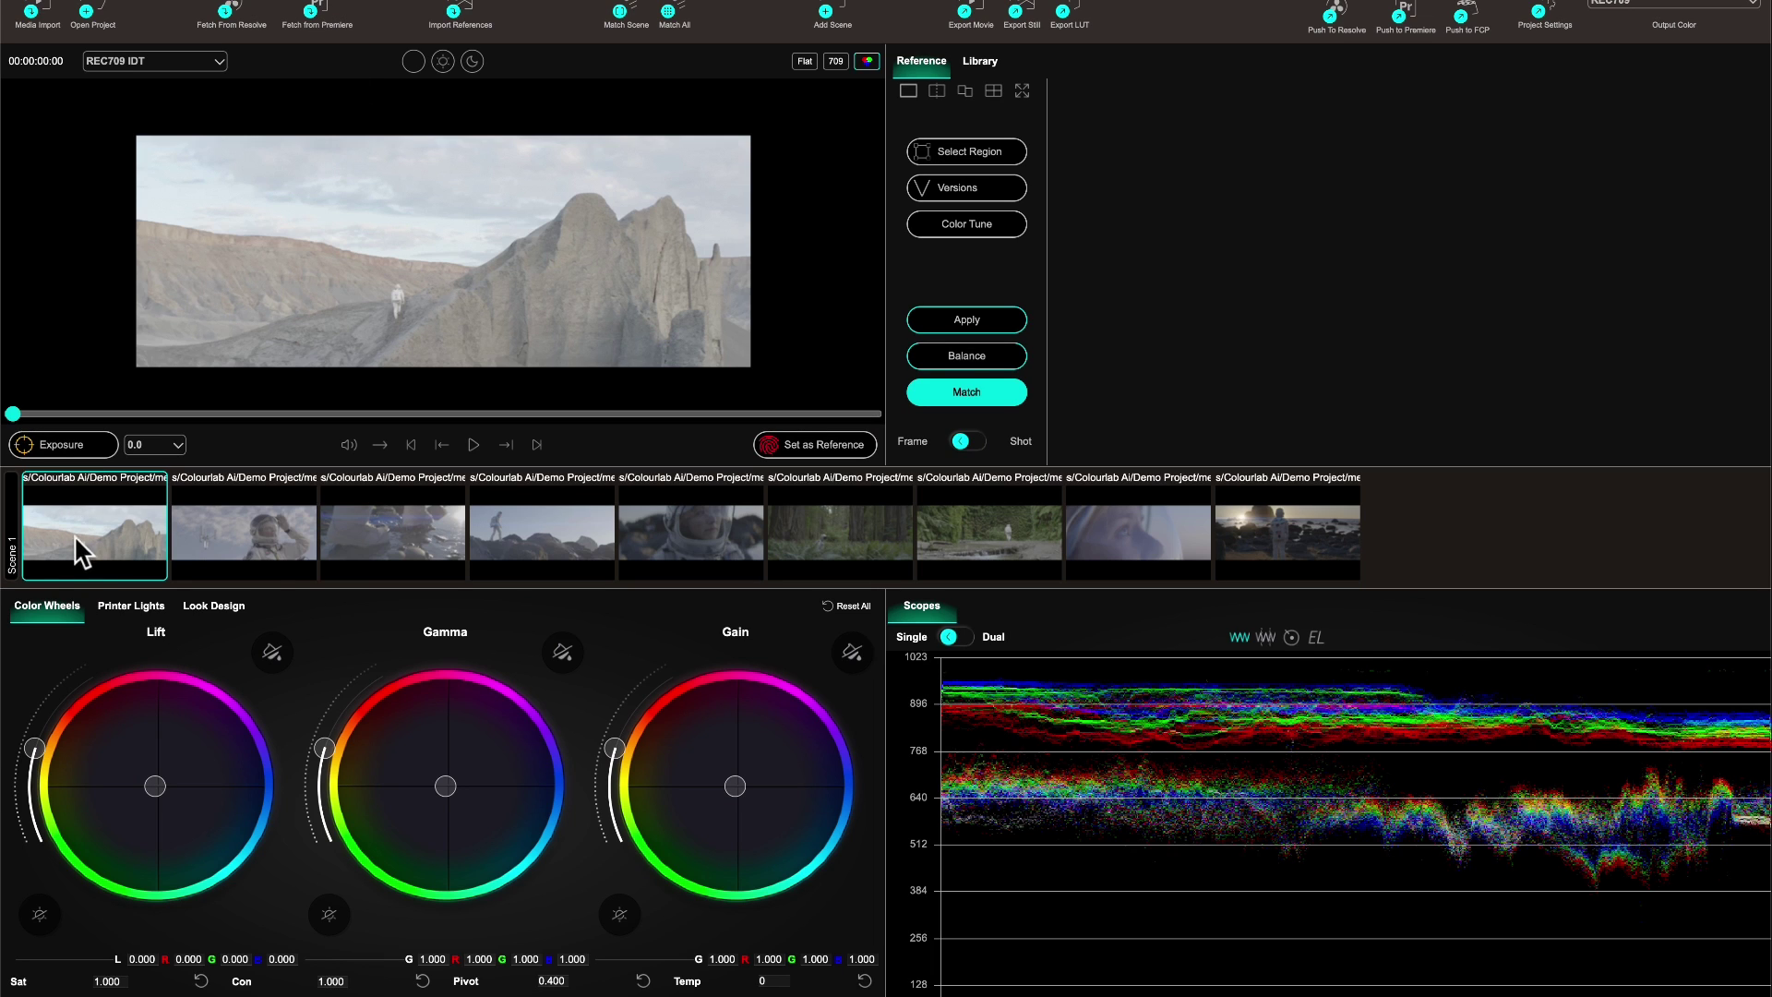
pyautogui.keyDown('shift'); pyautogui.click(1281, 534); pyautogui.keyUp('shift')
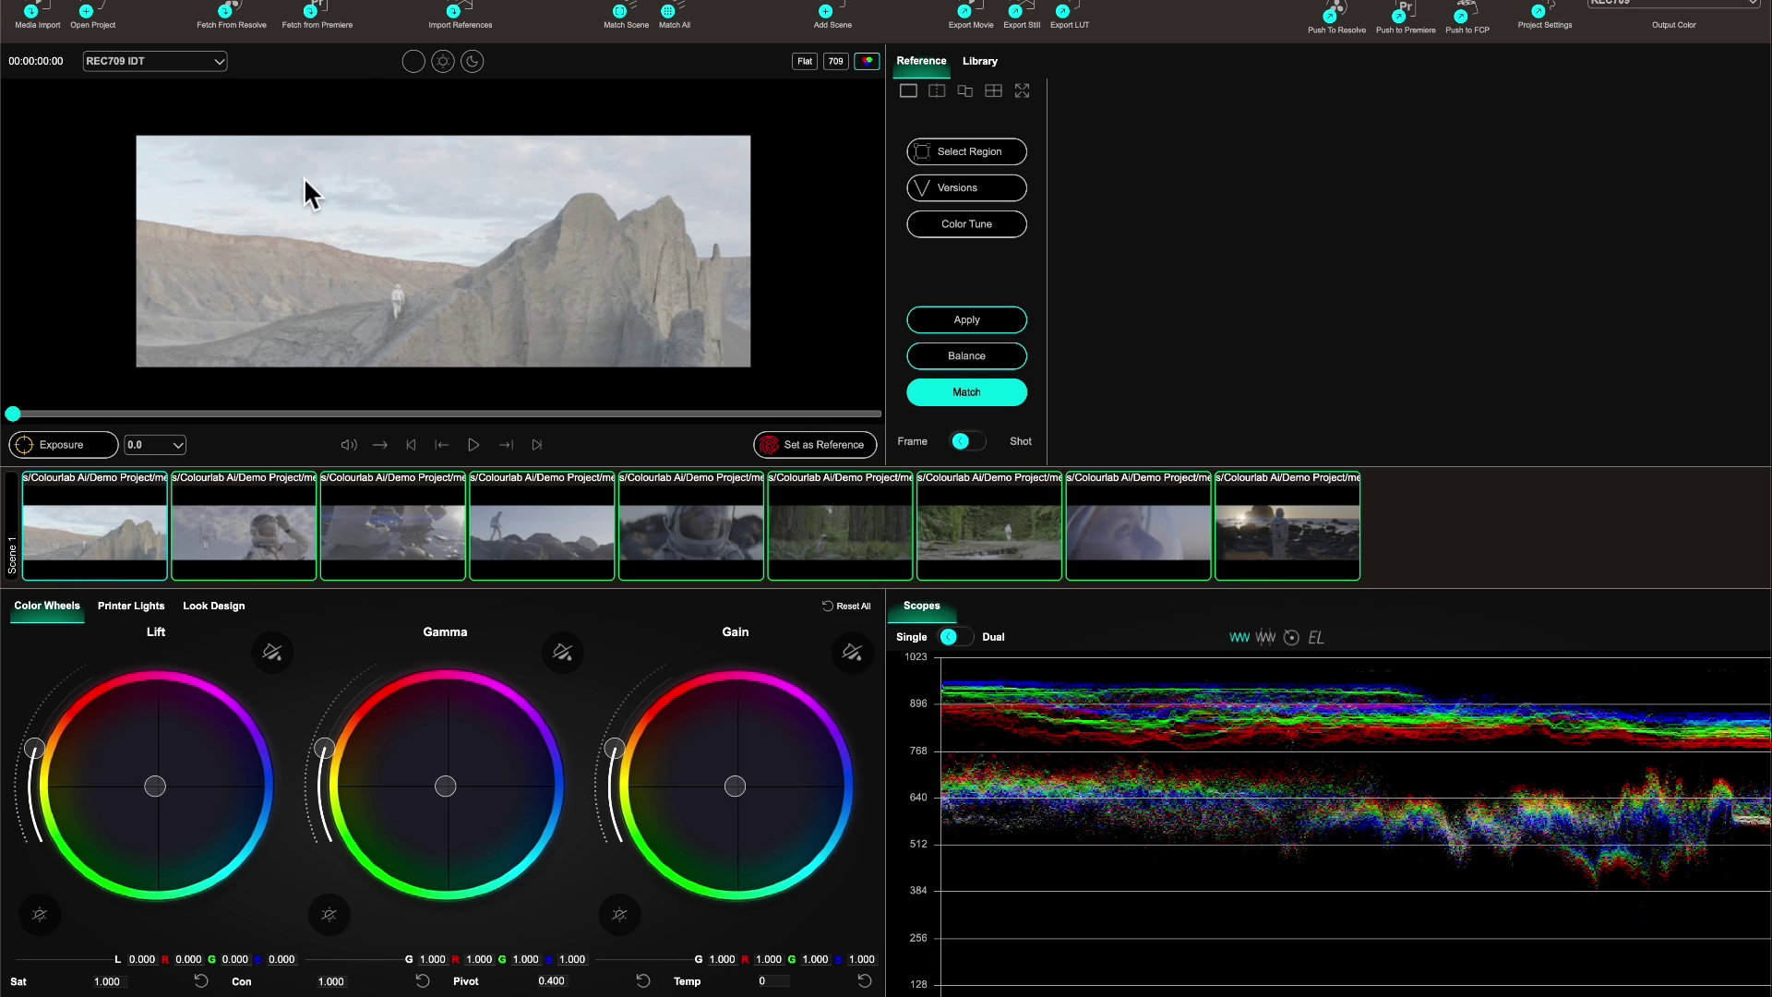
pyautogui.click(201, 63)
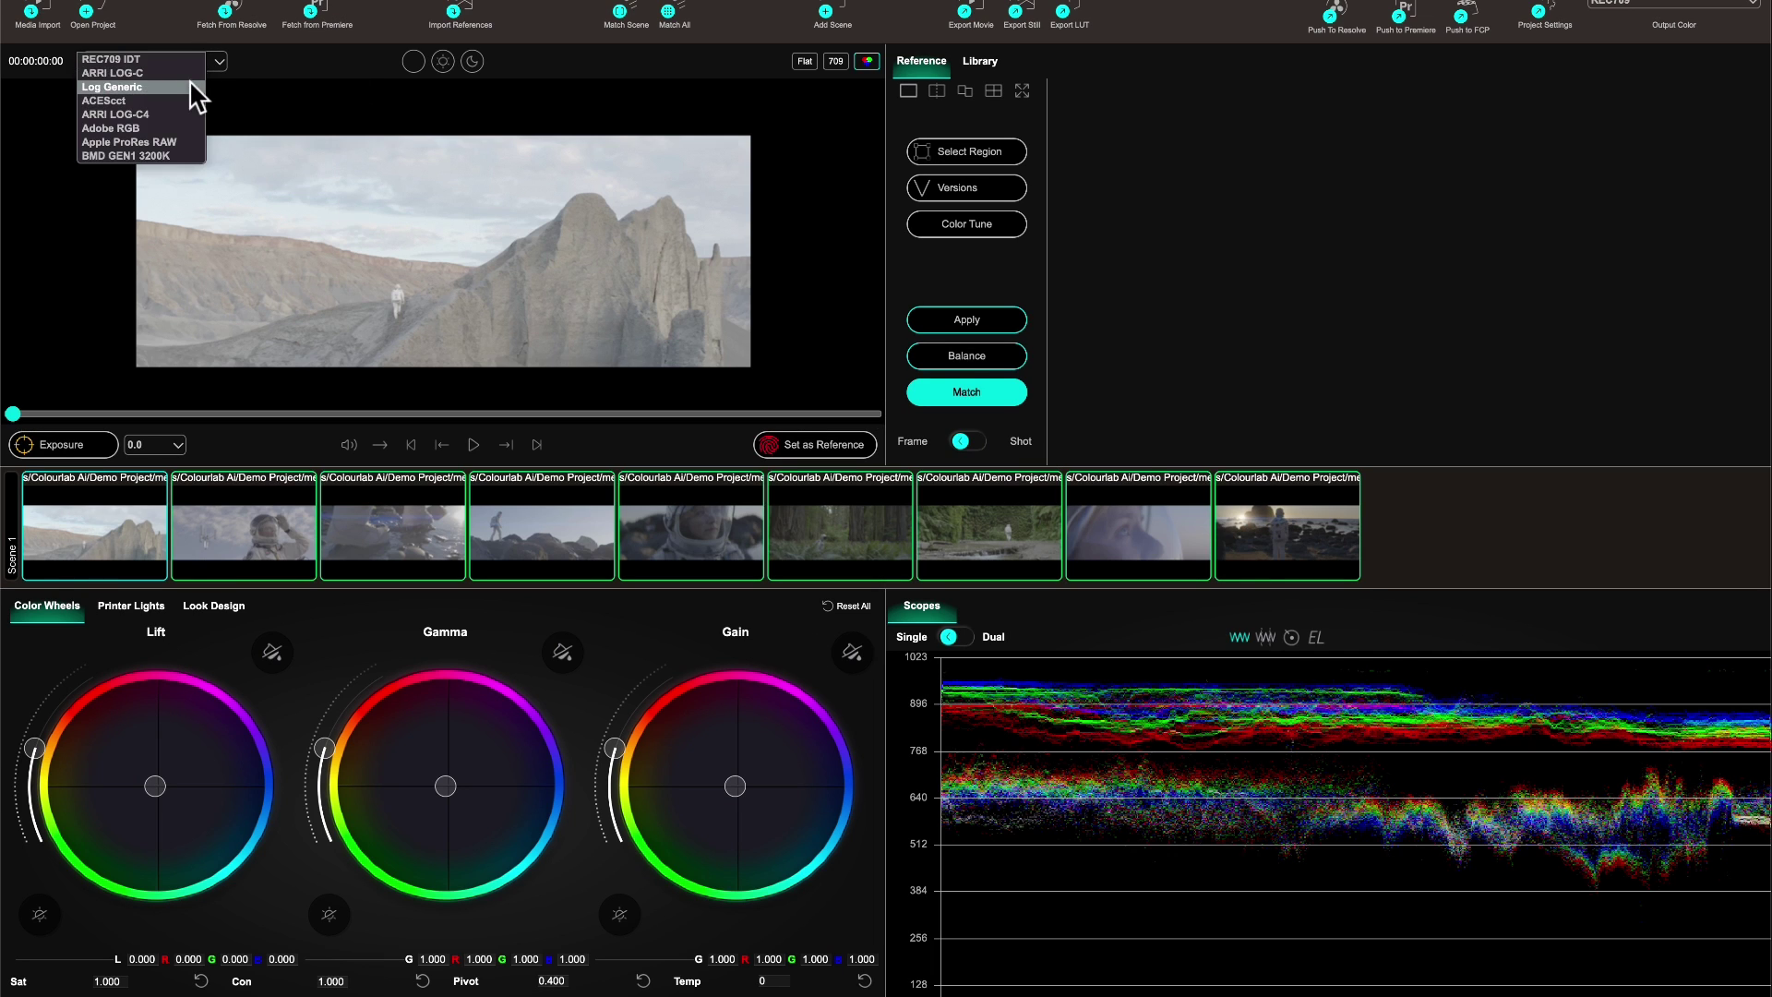
pyautogui.click(191, 73)
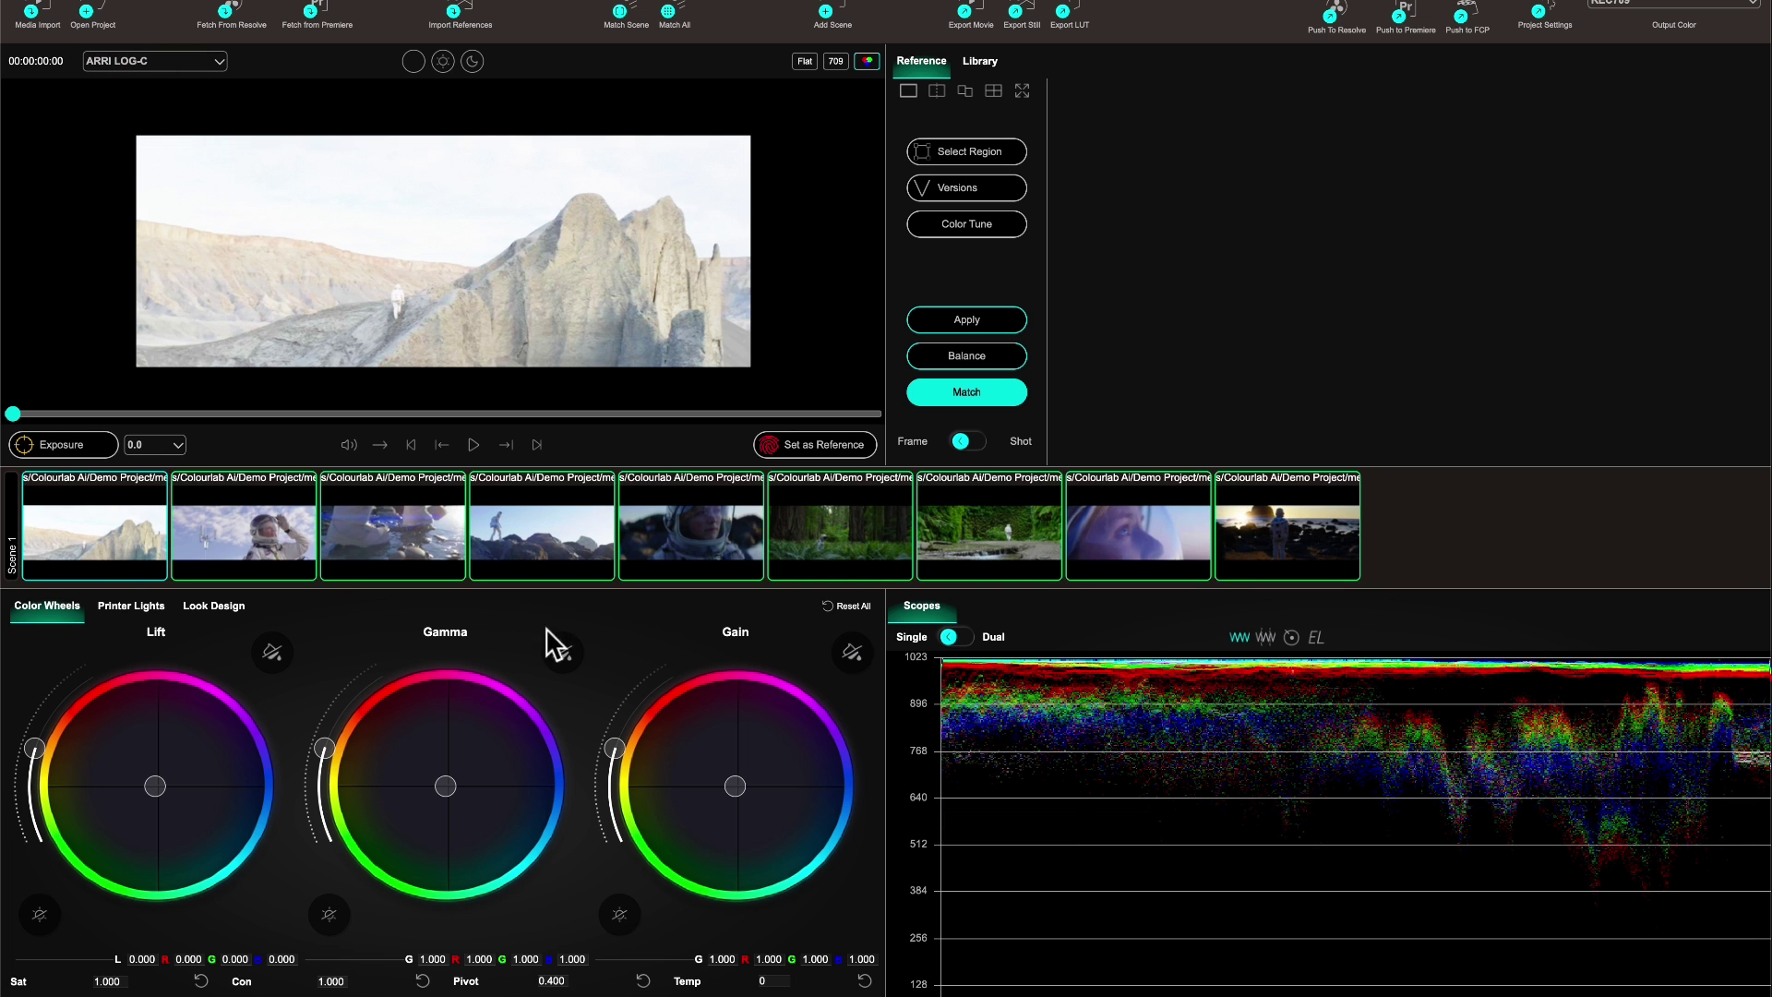
# Review each converted shot, then load the hooded desert woman from the Library as reference
pyautogui.click(96, 561)
pyautogui.click(260, 569)
pyautogui.click(458, 560)
pyautogui.click(560, 533)
pyautogui.click(699, 540)
pyautogui.click(859, 540)
pyautogui.click(997, 555)
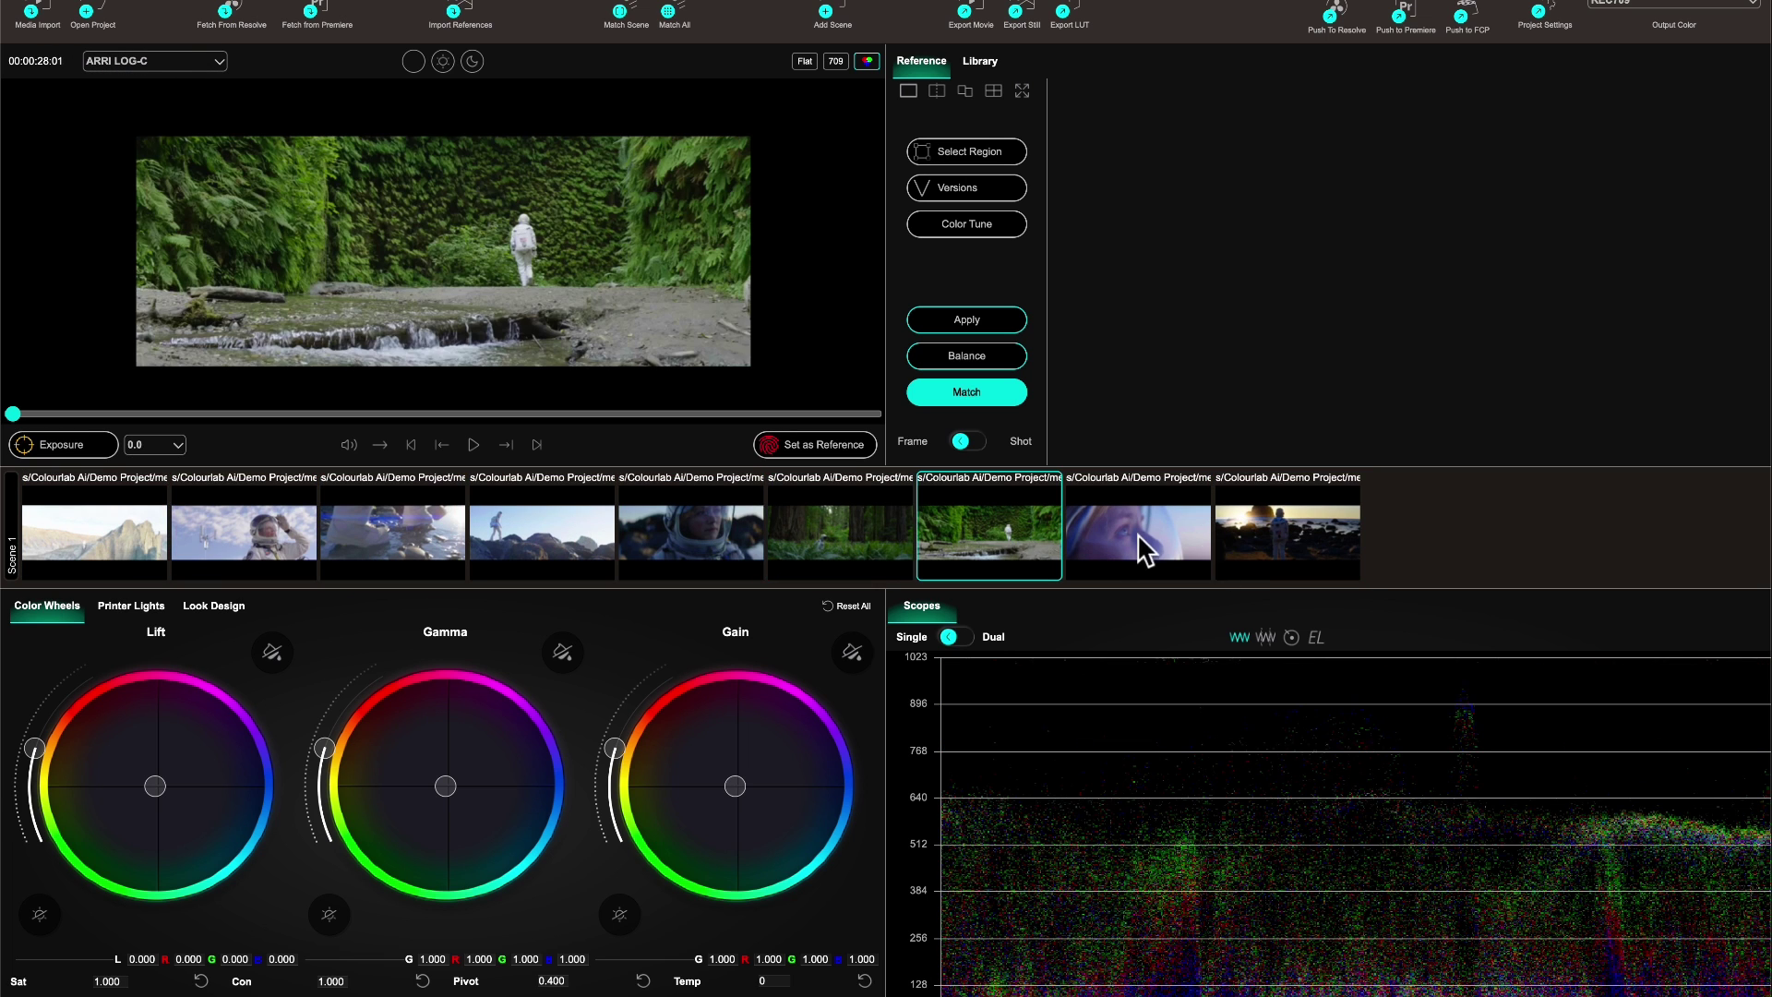
pyautogui.click(1136, 540)
pyautogui.click(1266, 543)
pyautogui.click(69, 562)
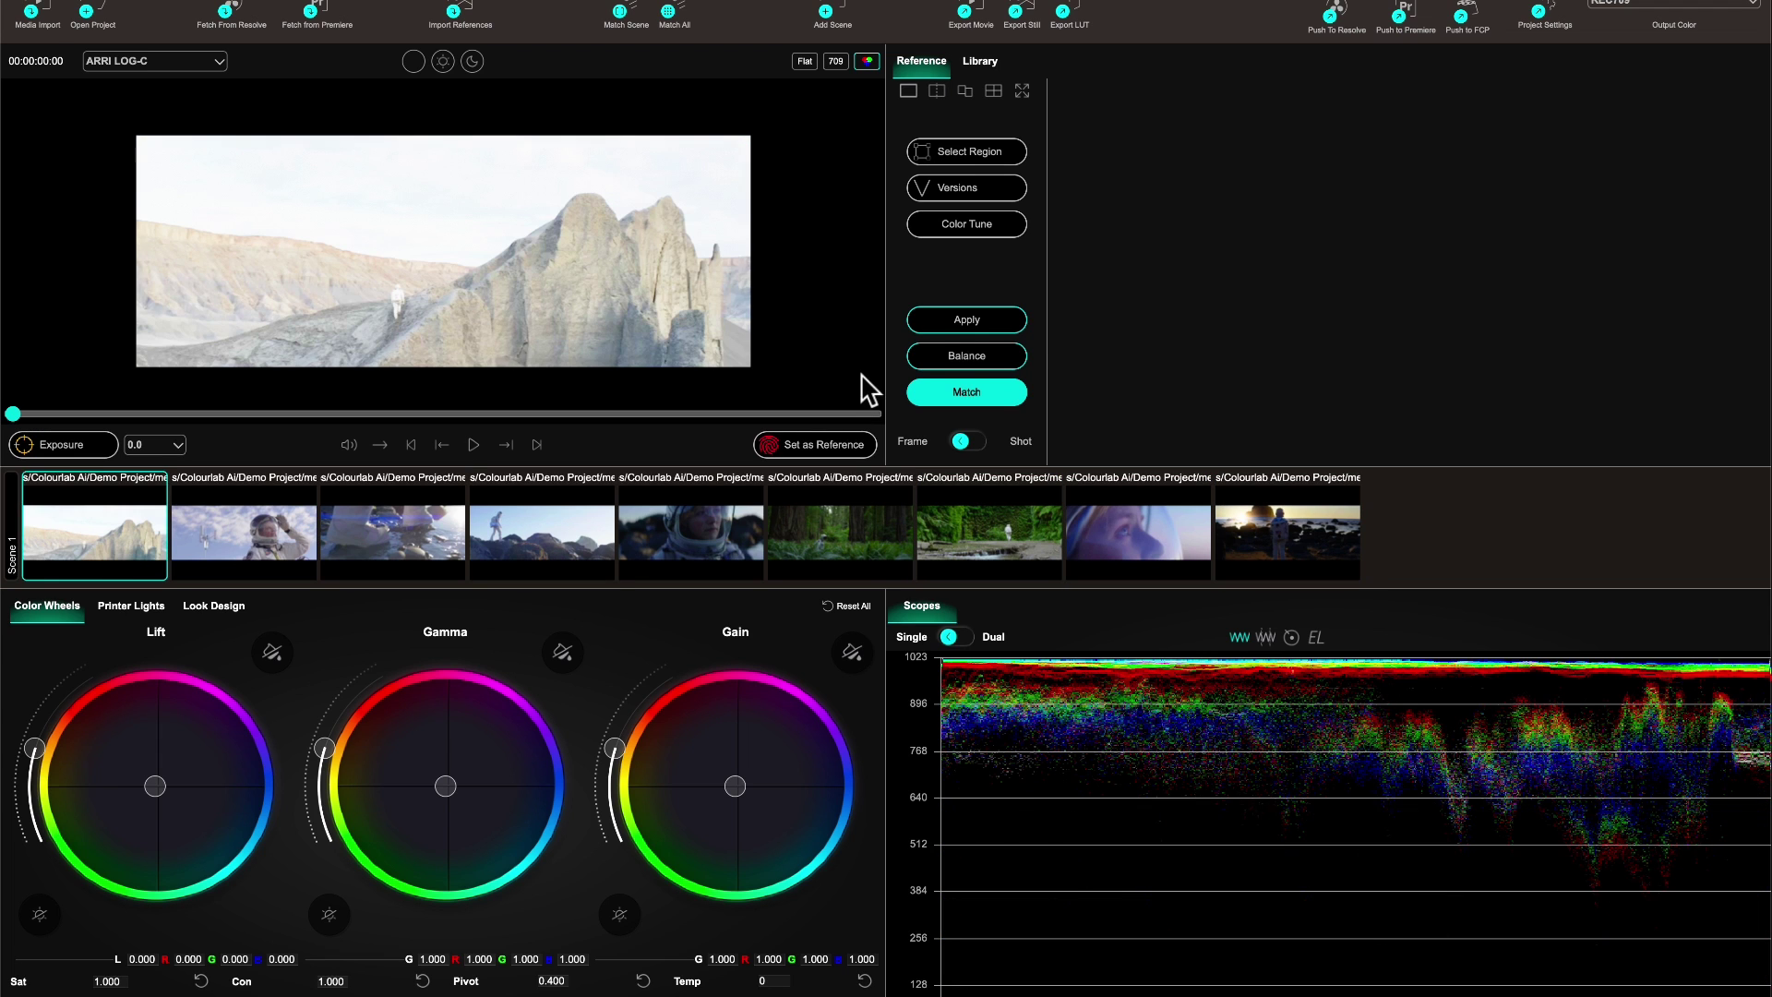
pyautogui.click(980, 66)
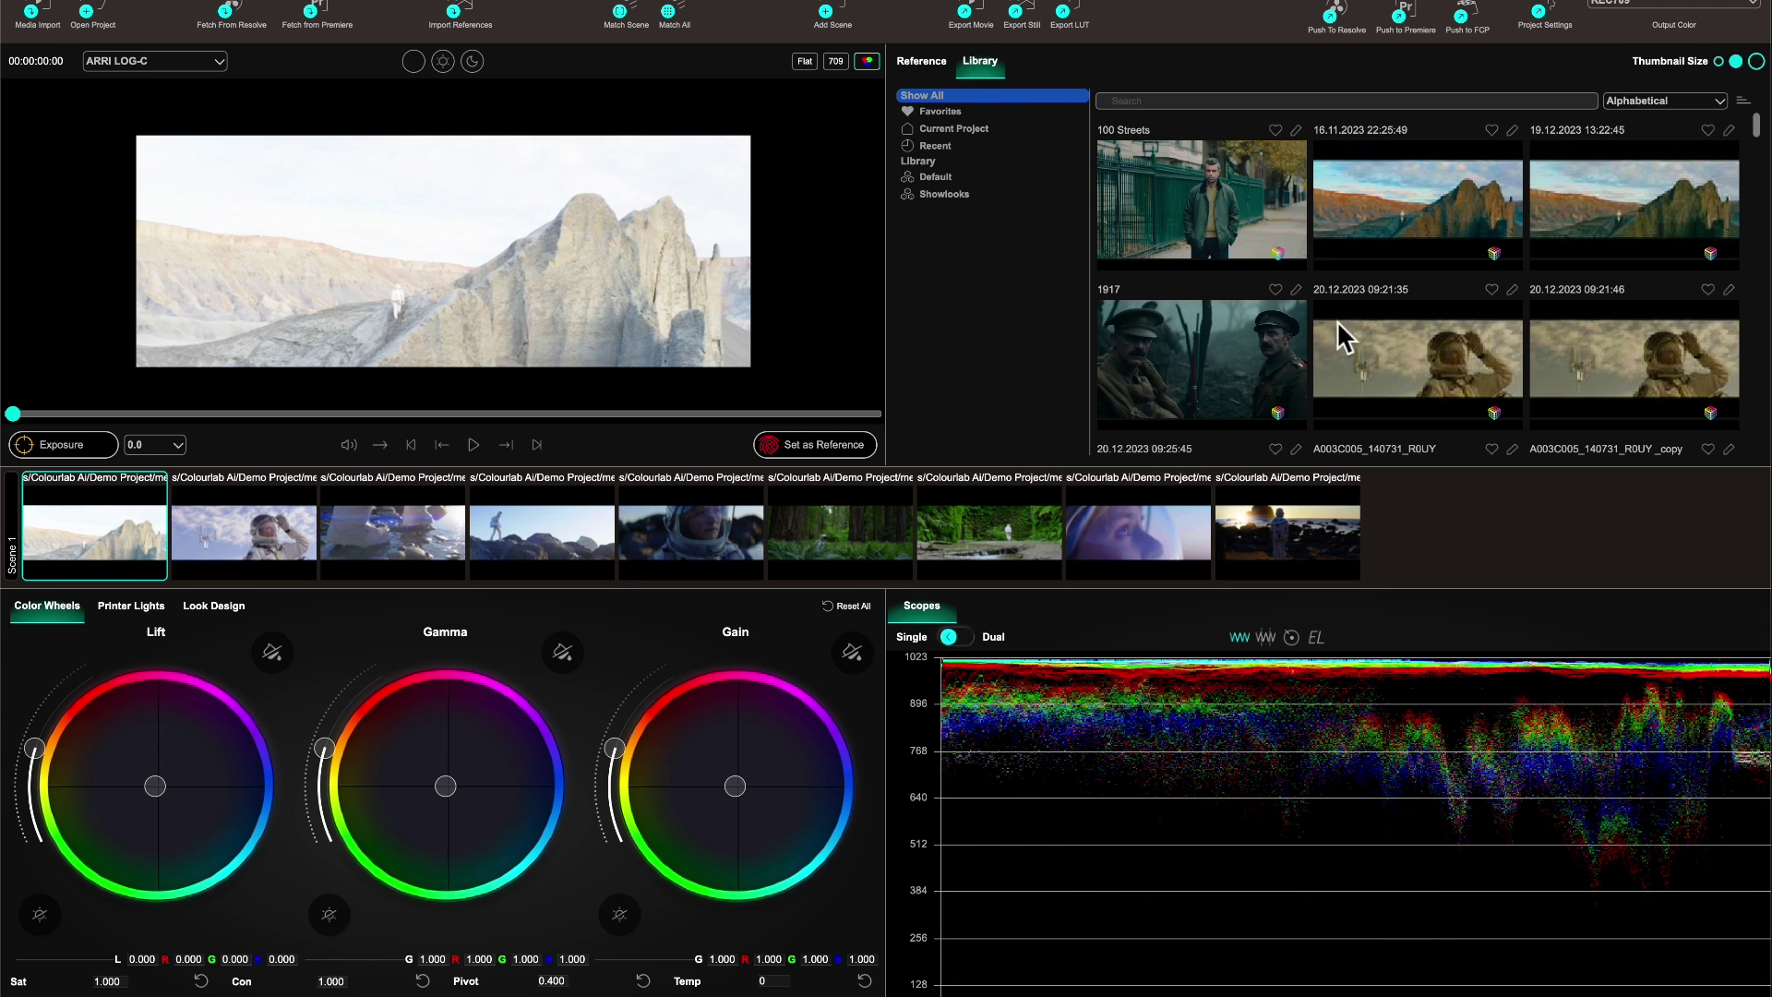
pyautogui.scroll(-3, 1342, 352)
pyautogui.doubleClick(1473, 317)
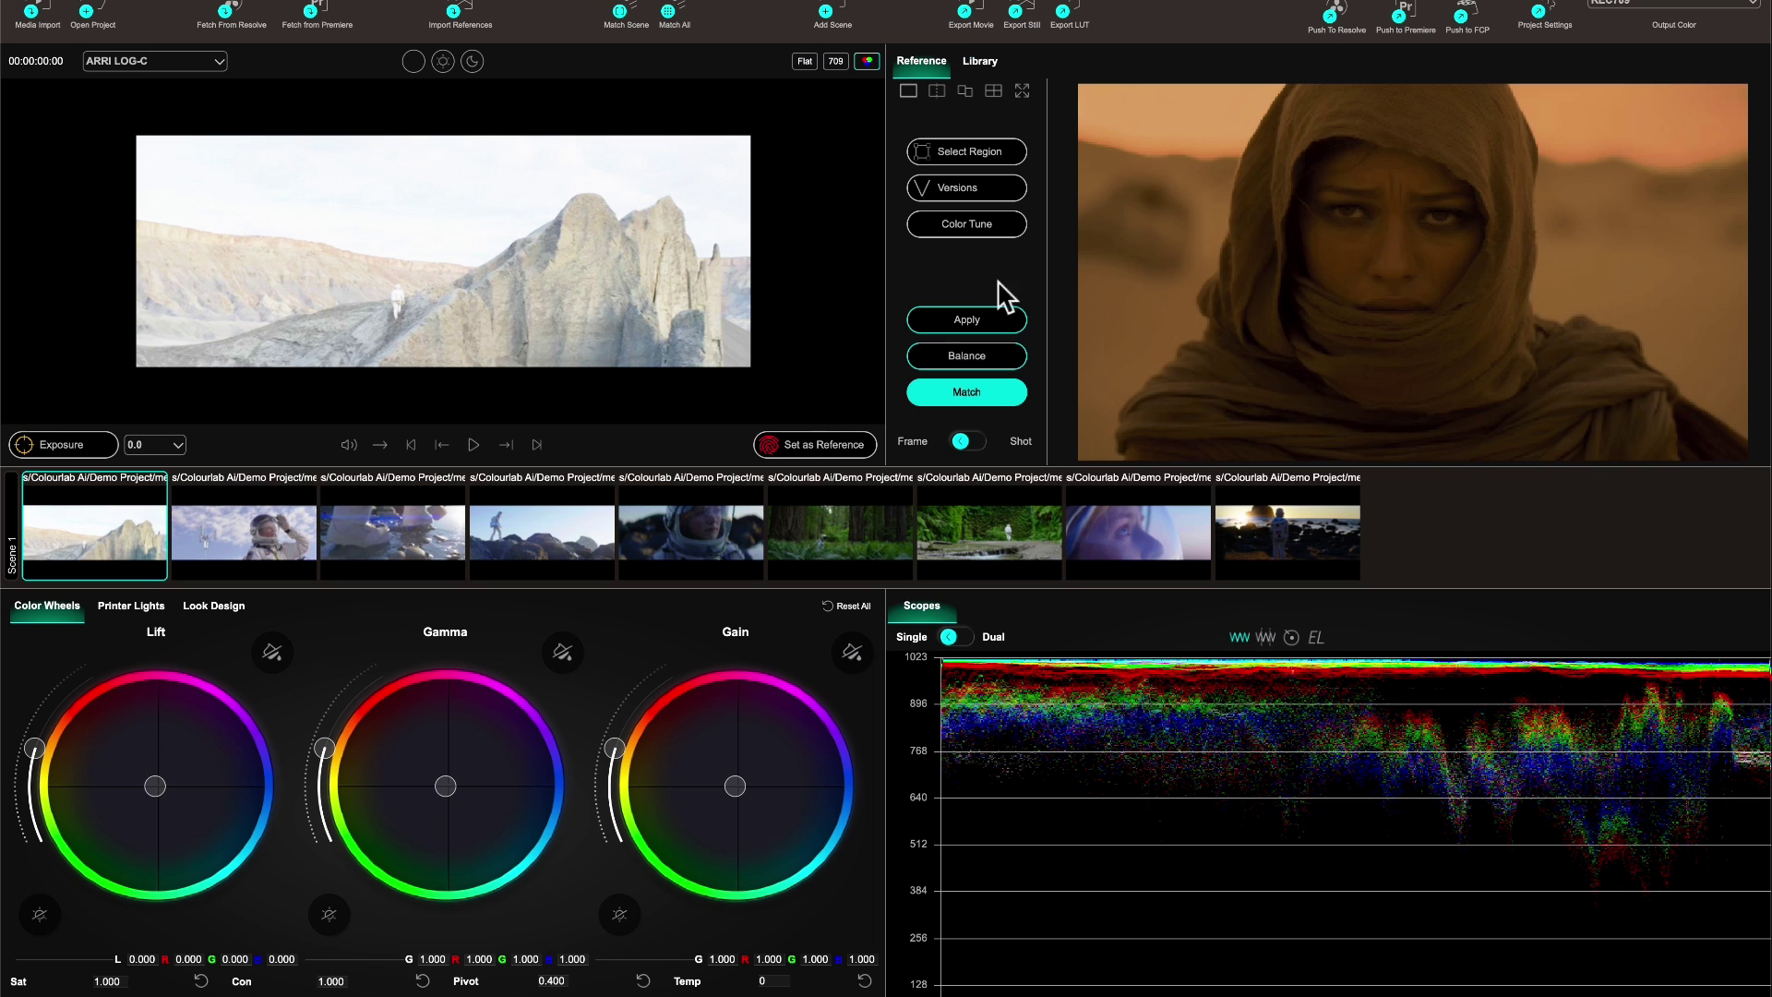
# Match all nine shots to the hooded-woman reference and review the warm grades
pyautogui.keyDown('shift'); pyautogui.click(1280, 547); pyautogui.keyUp('shift')
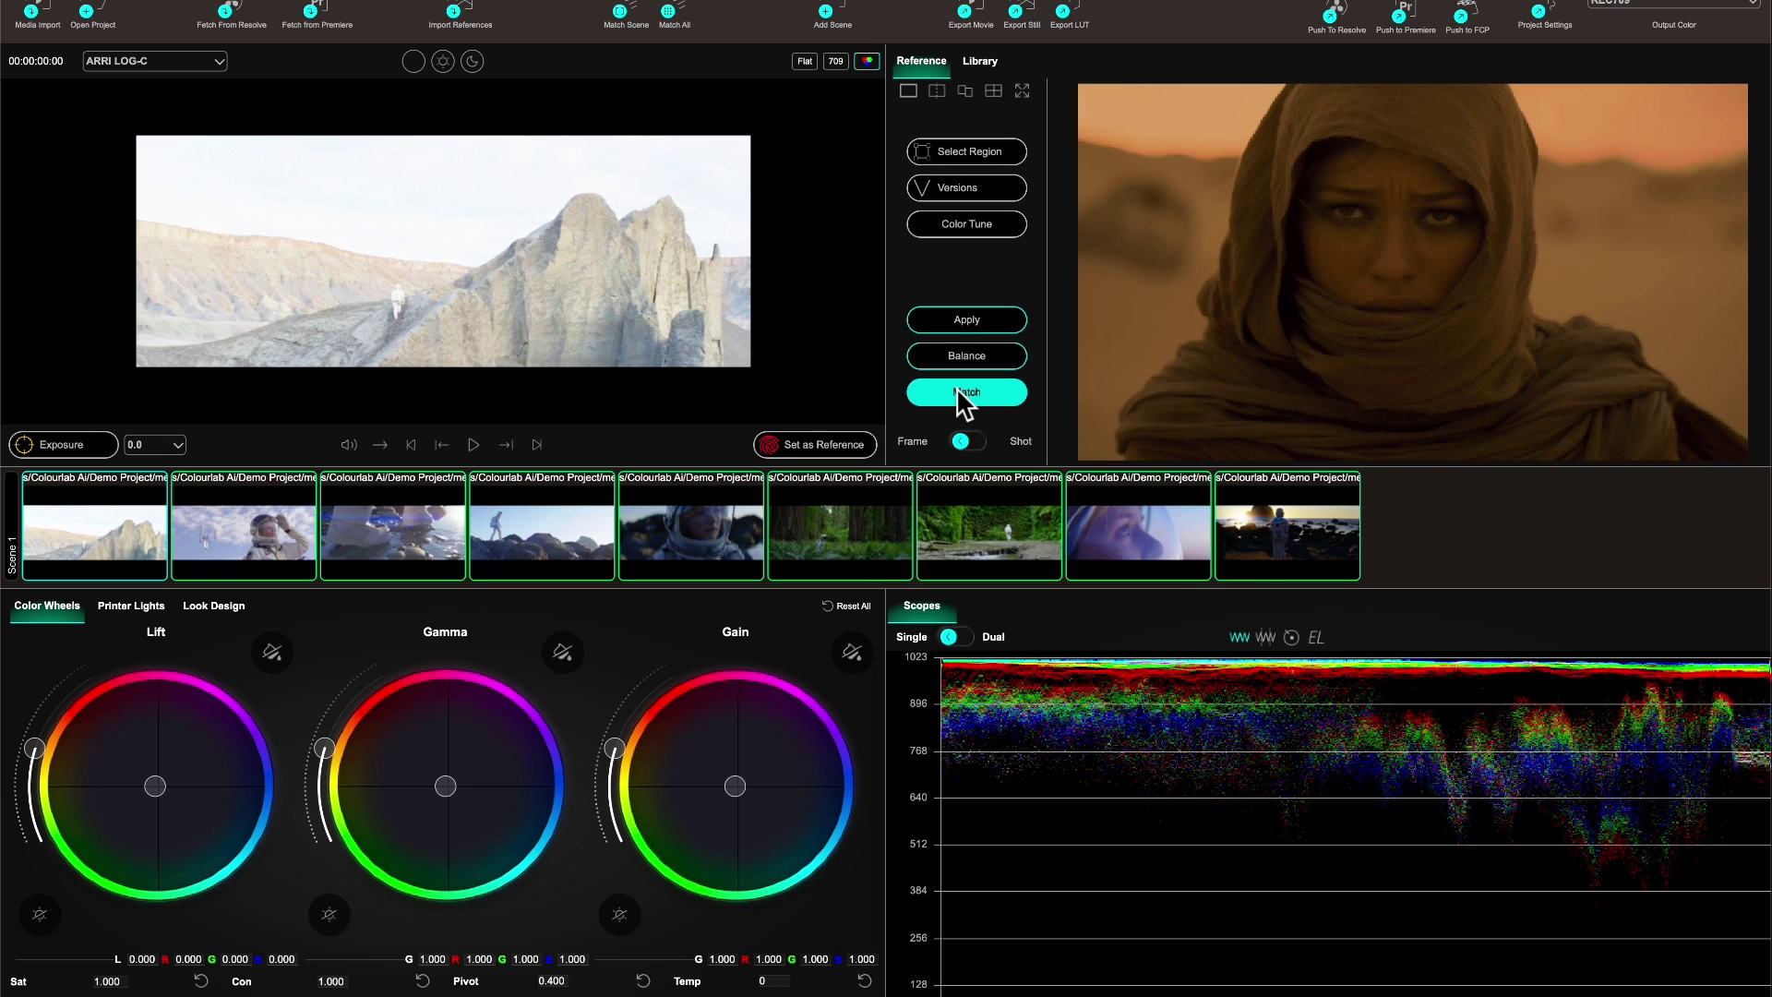
pyautogui.click(957, 387)
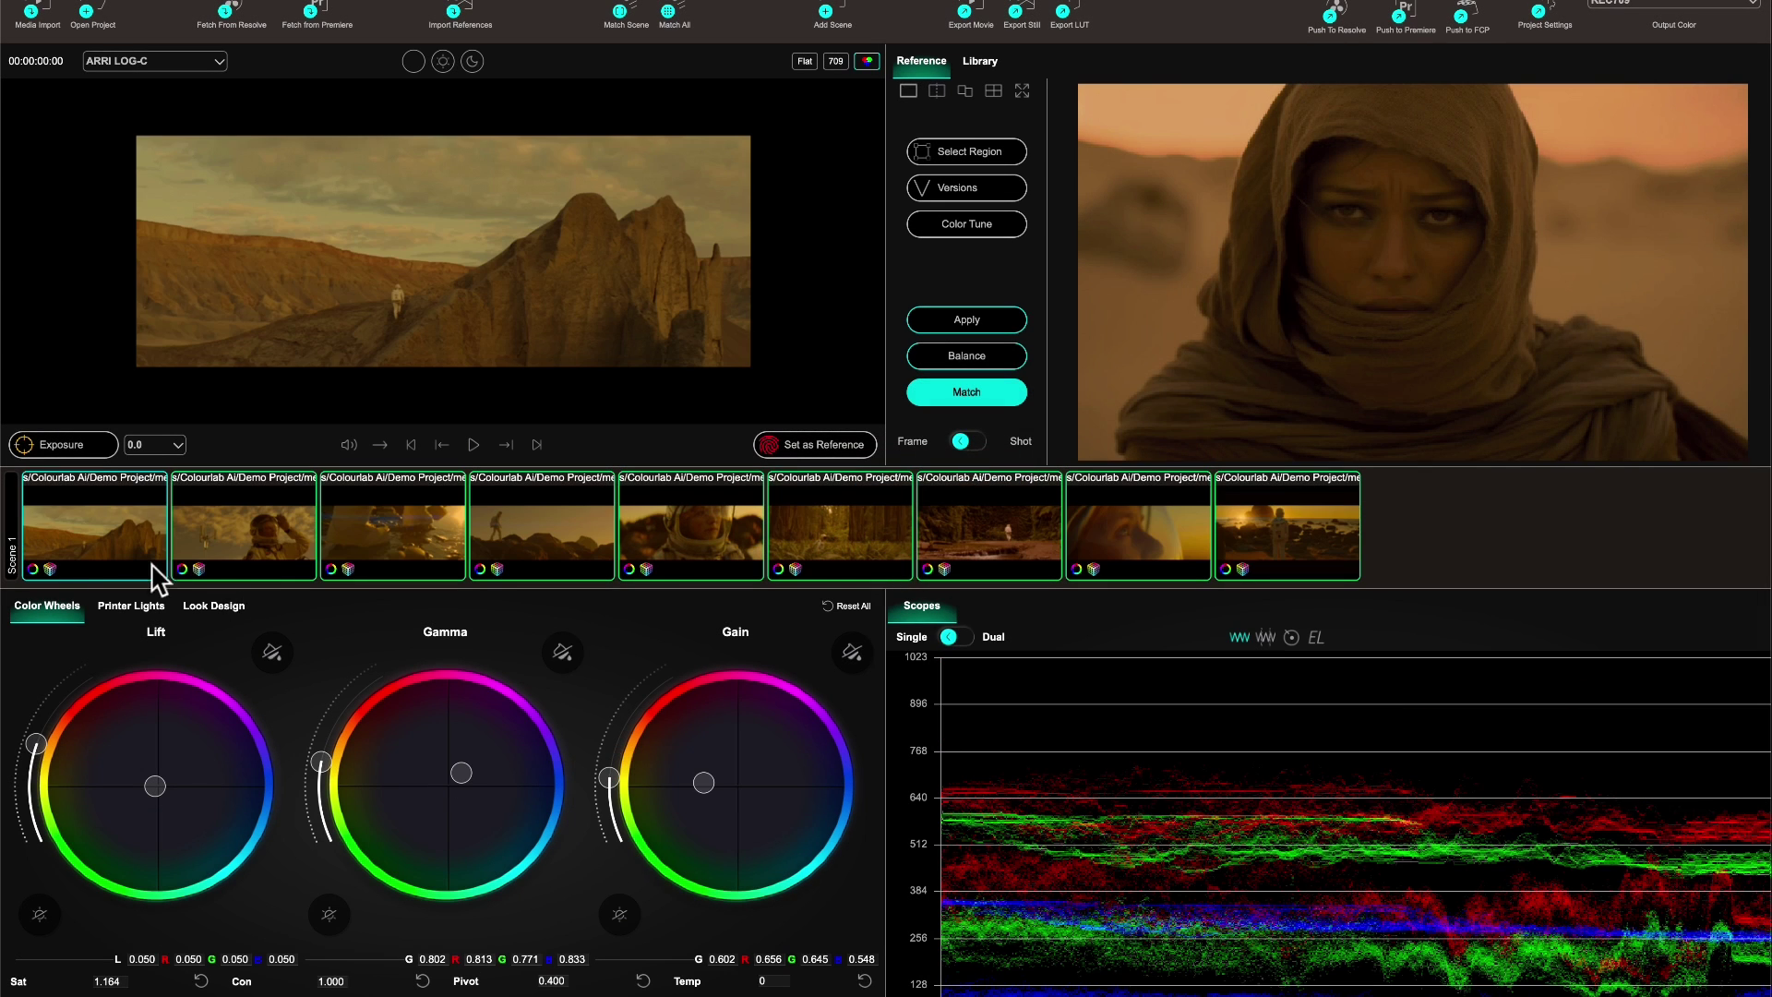
pyautogui.click(57, 512)
pyautogui.press('Right')
pyautogui.press('Right')
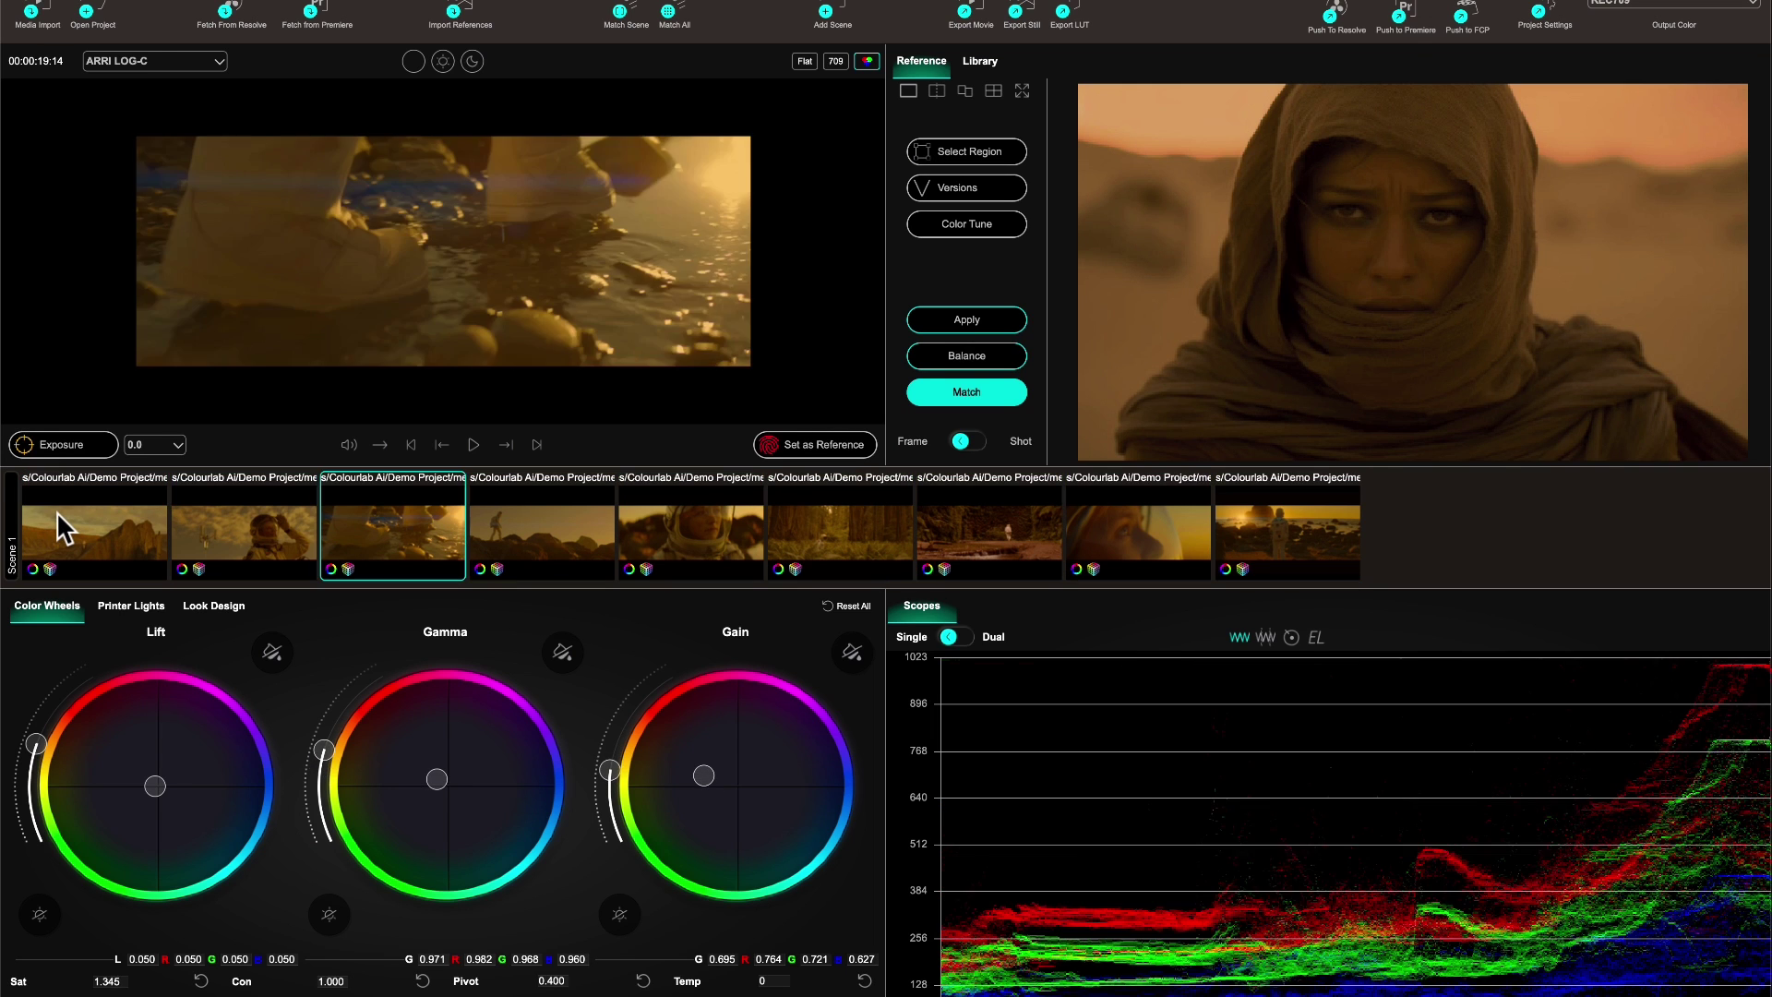
pyautogui.press('Right')
pyautogui.press('Right')
pyautogui.press('Right')
pyautogui.press('Right')
pyautogui.press('Right')
pyautogui.press('Right')
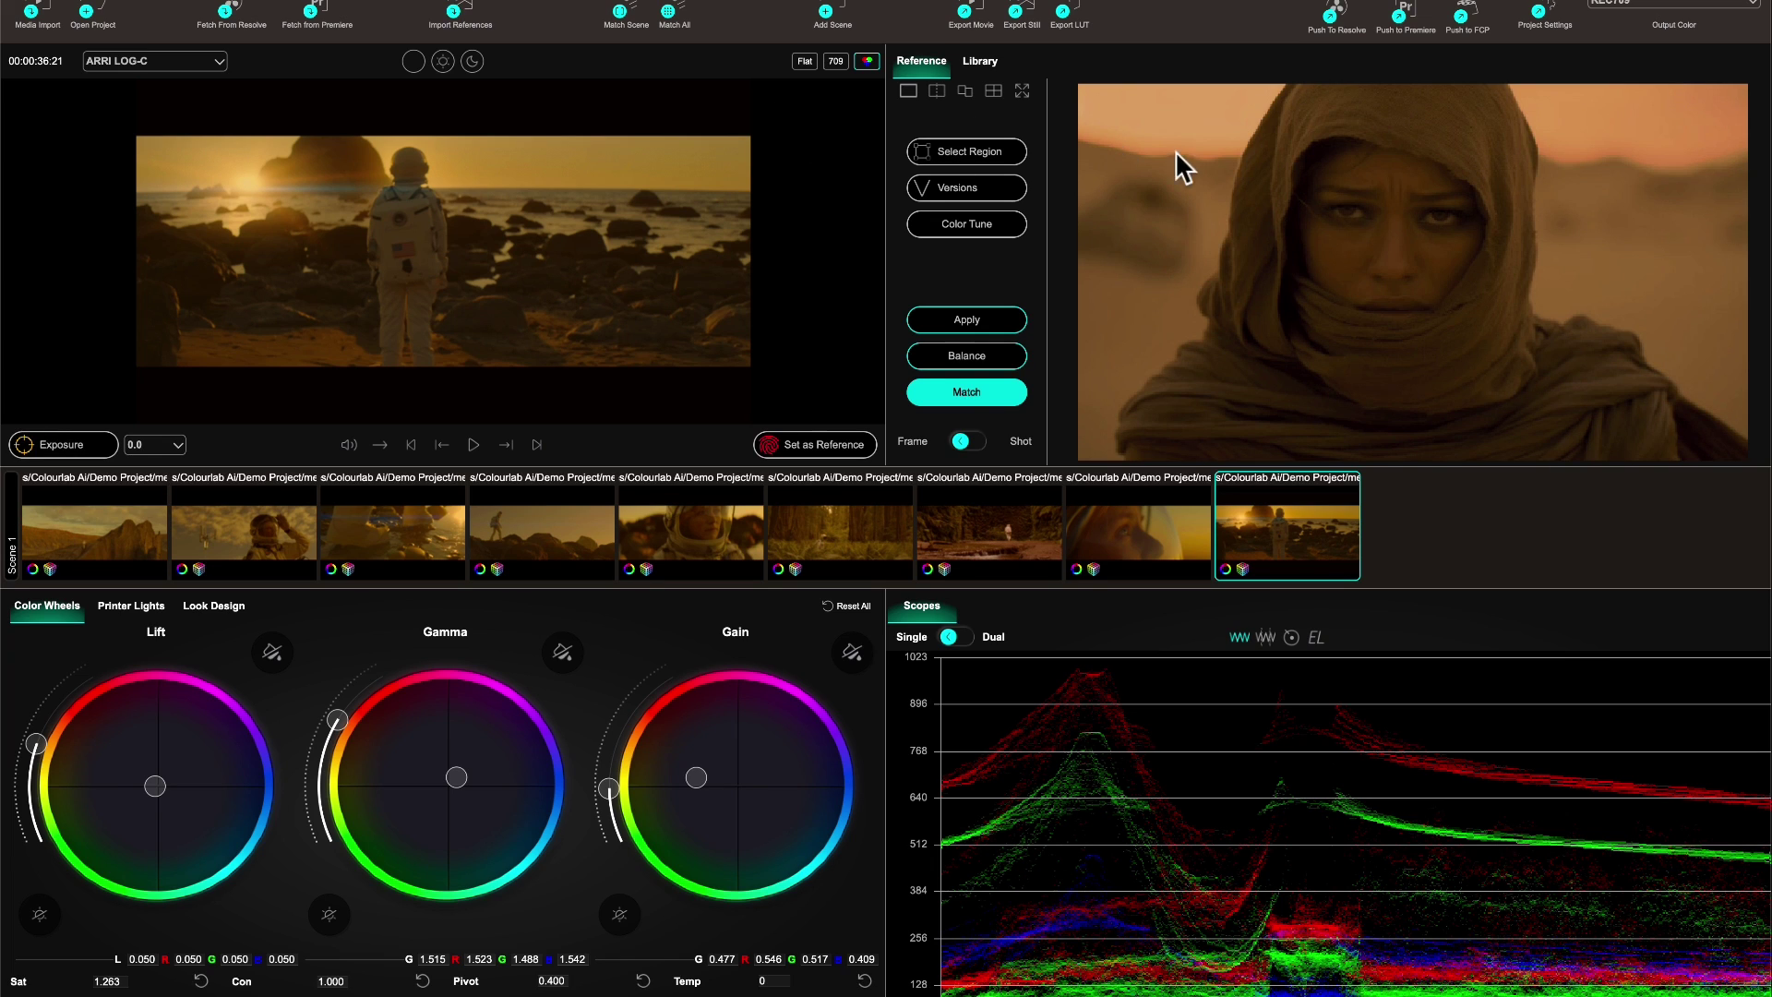
# Push the matched grades to Premiere, dismissing the unsaved-changes prompt
pyautogui.click(1408, 21)
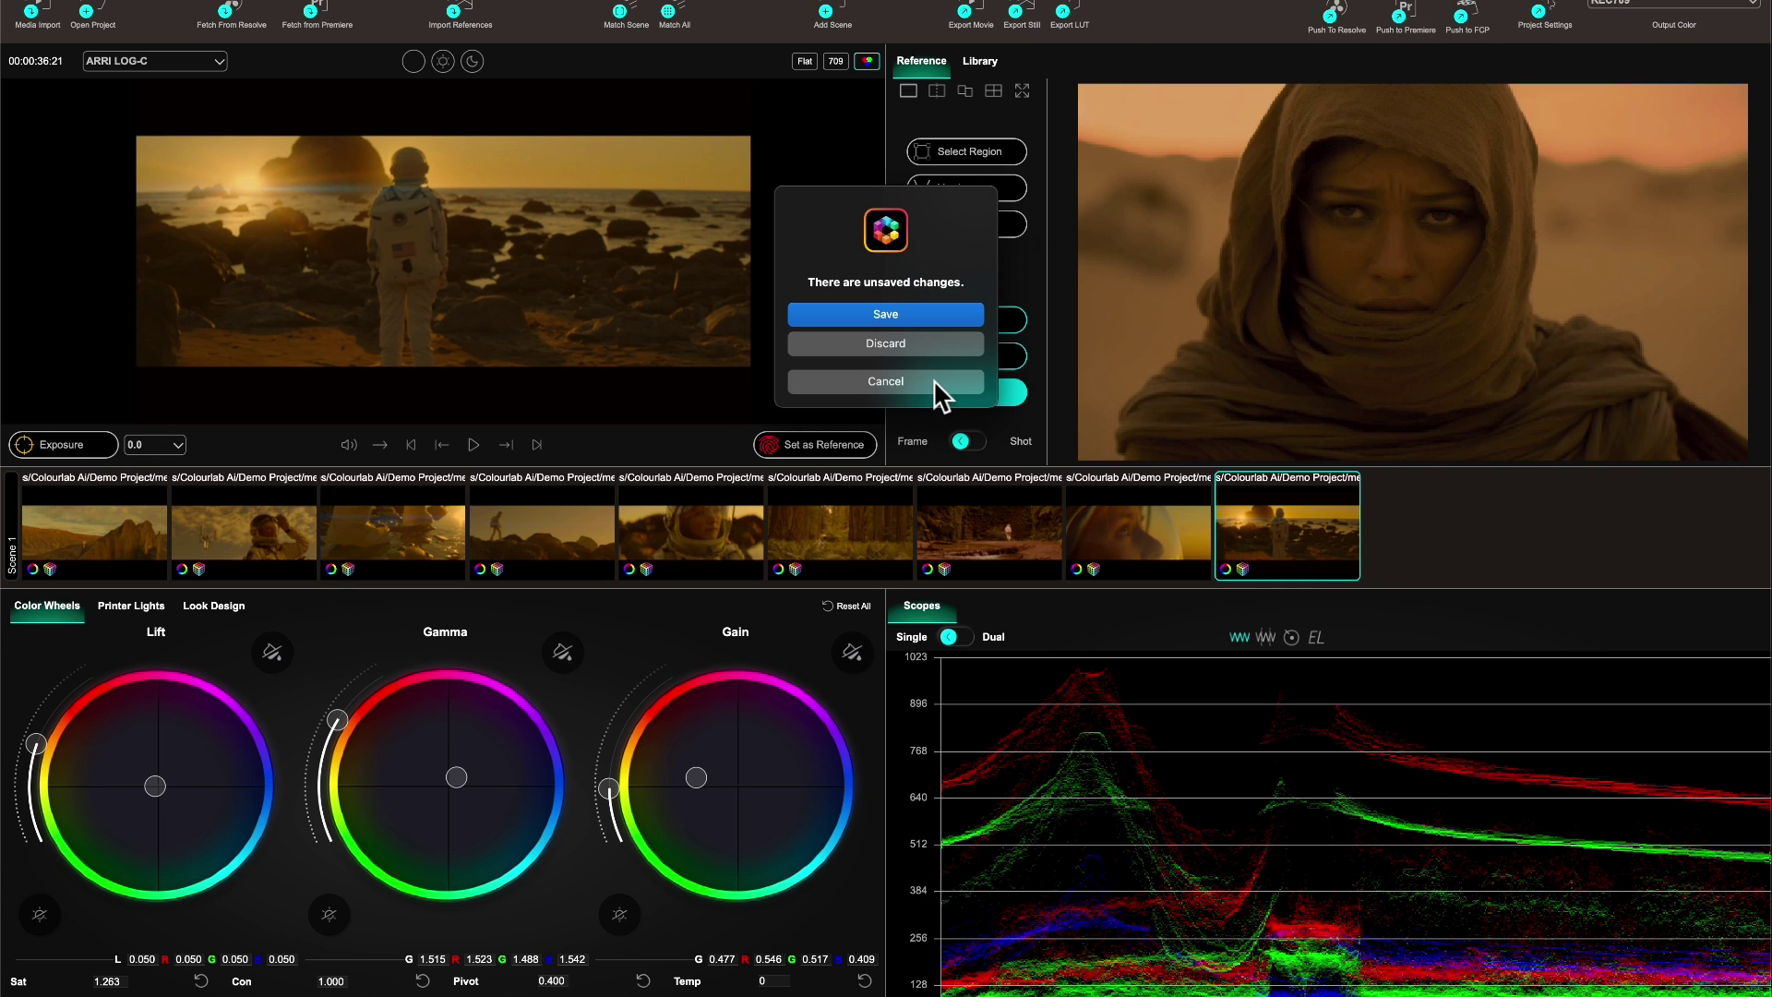
pyautogui.click(911, 371)
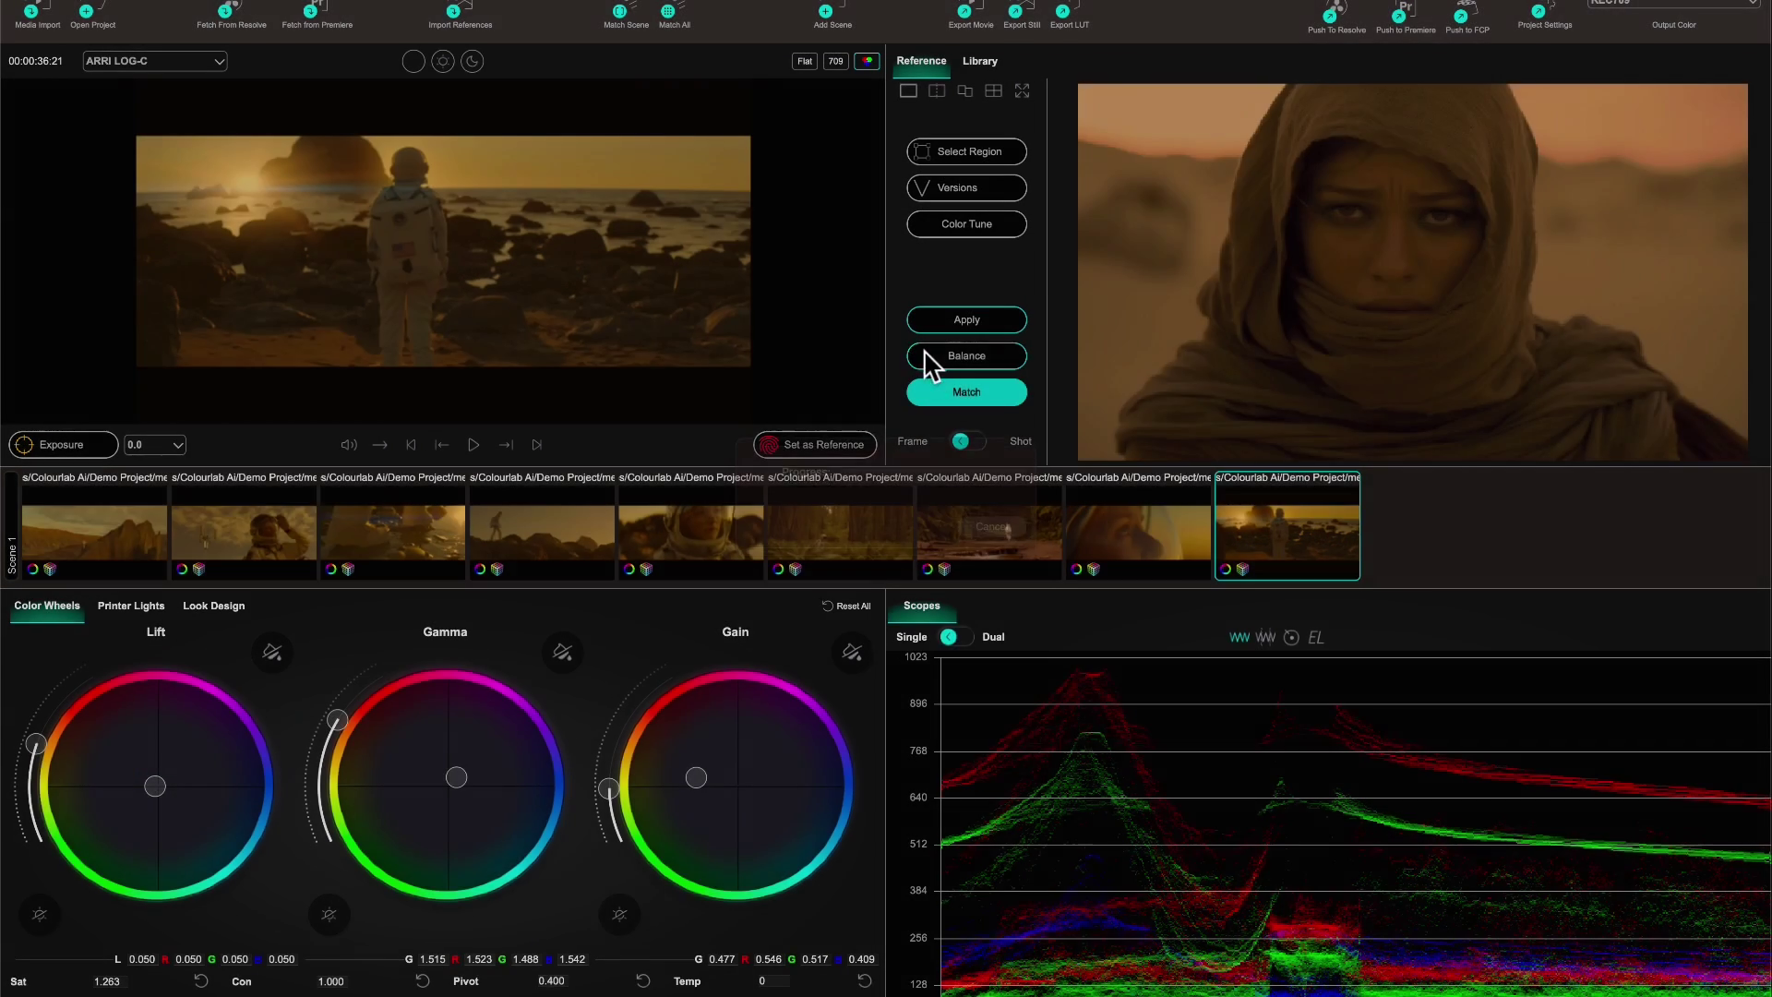
pyautogui.click(935, 380)
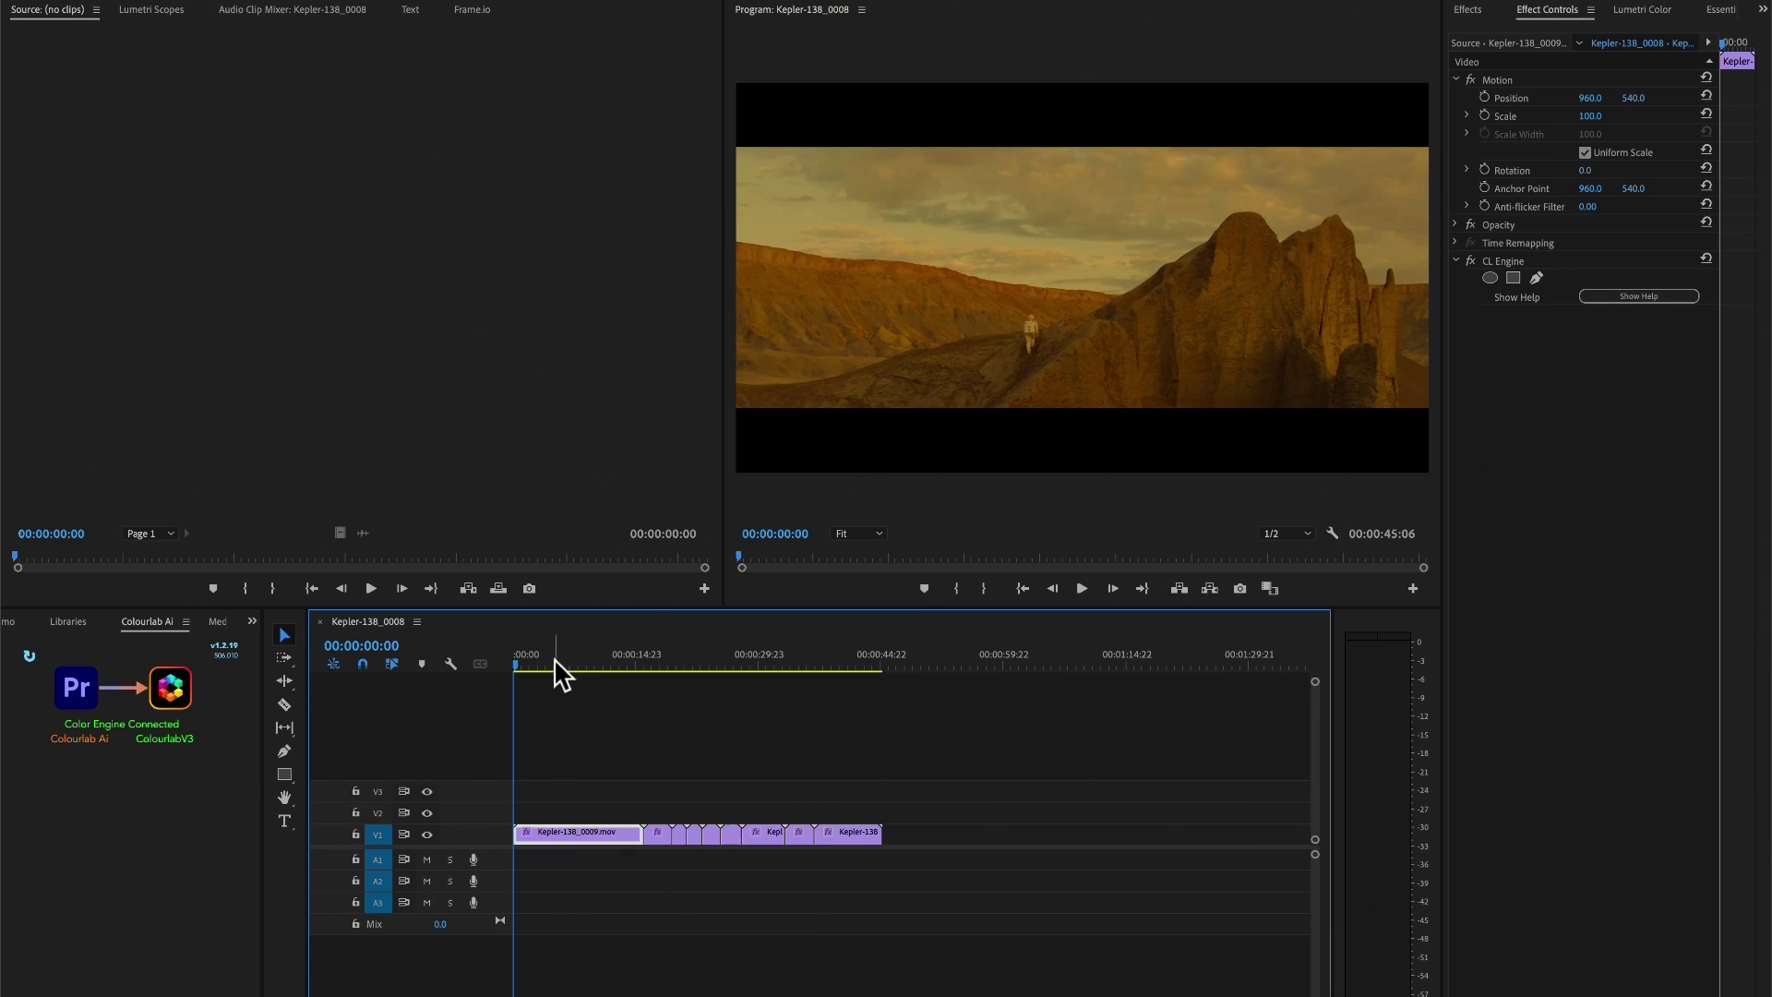
pyautogui.click(550, 668)
pyautogui.press('space')
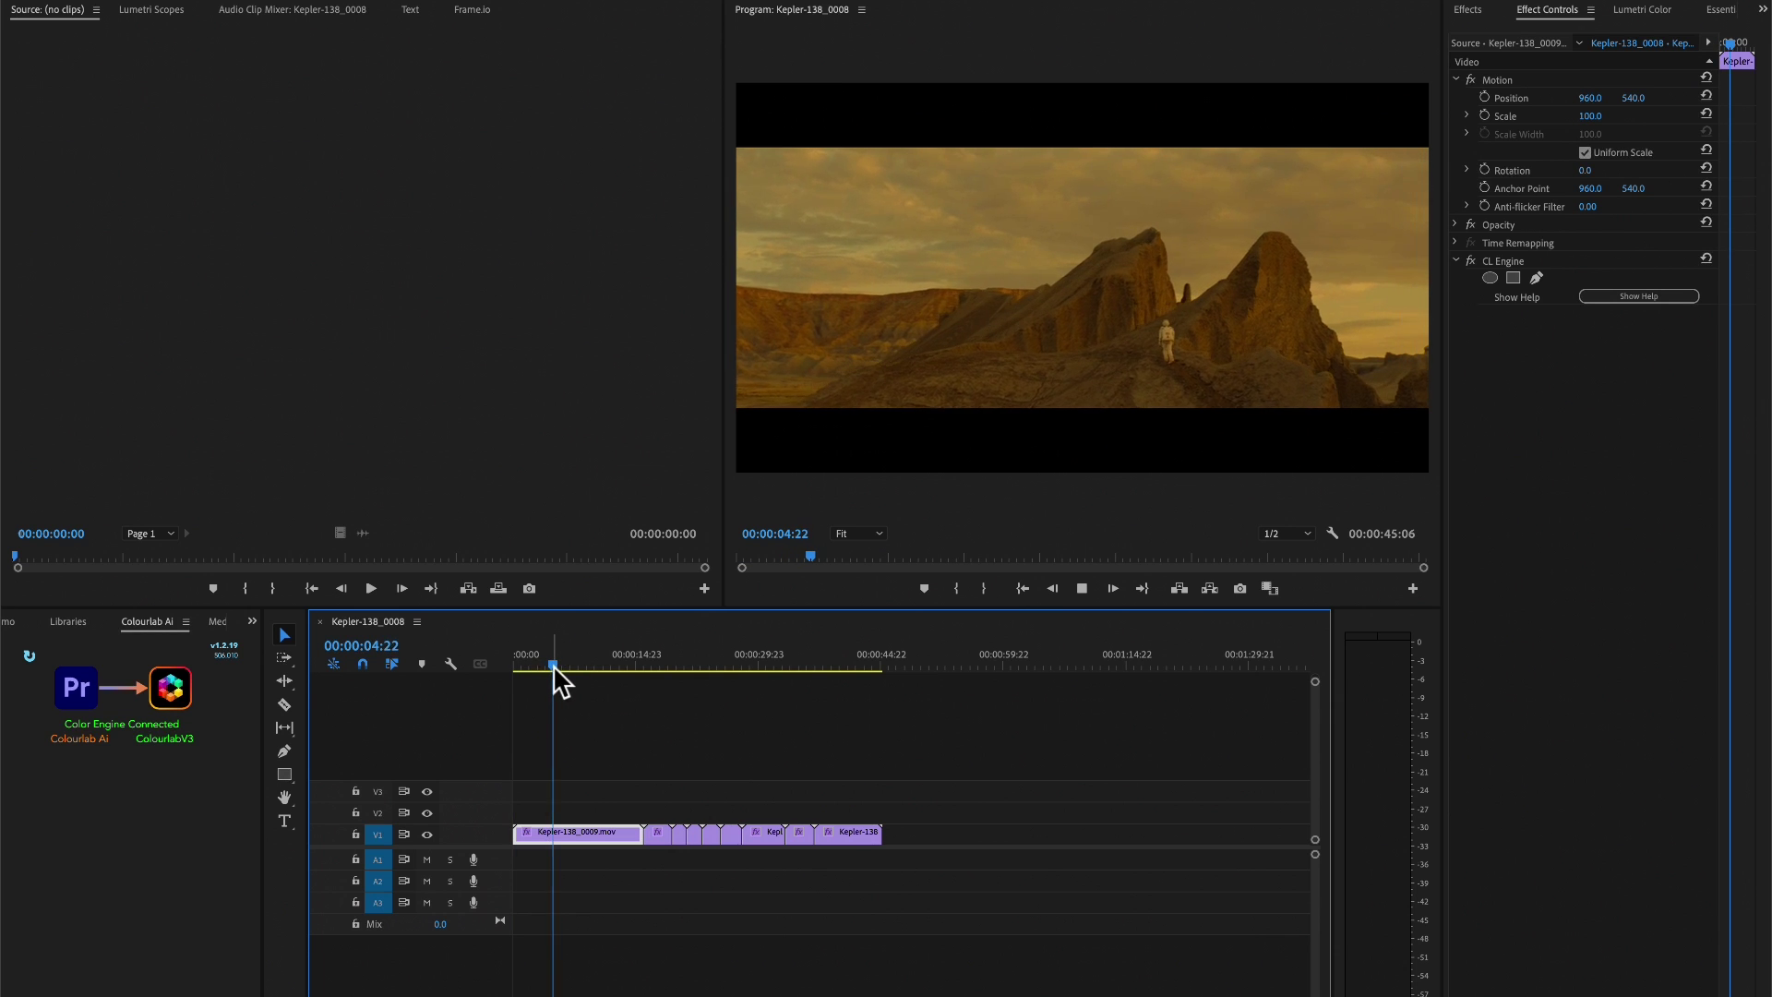
pyautogui.click(642, 662)
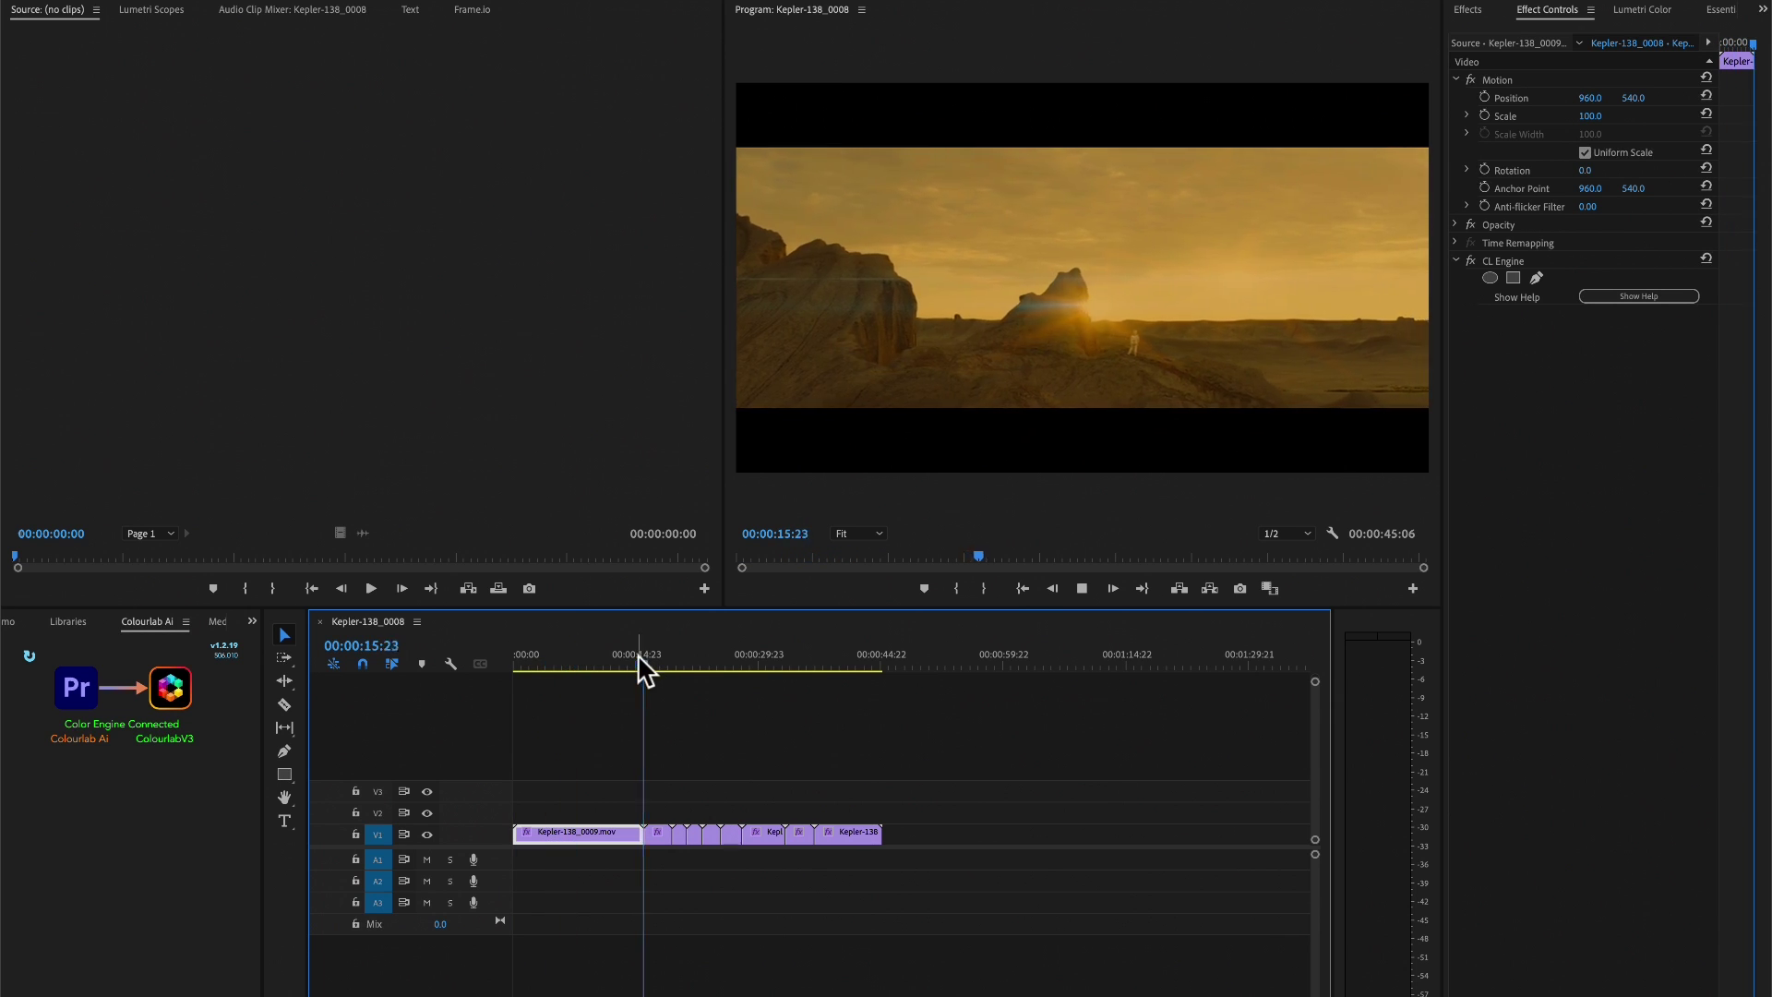
pyautogui.press('space')
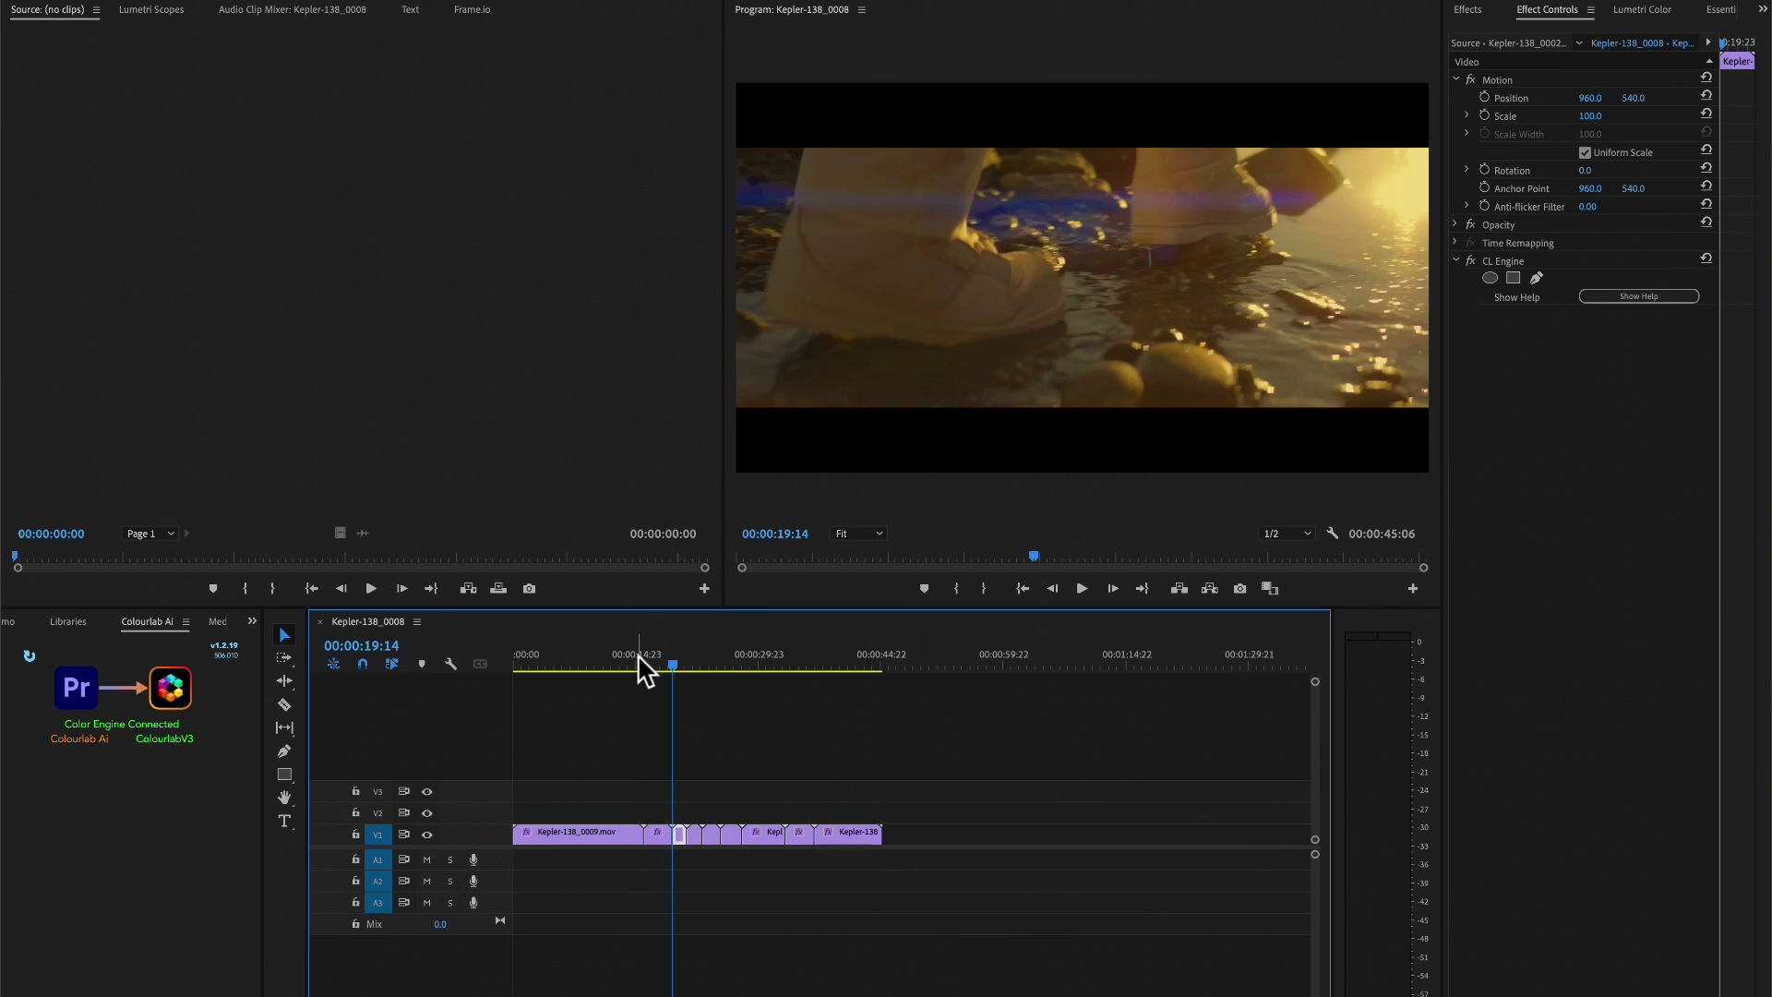
pyautogui.press('Down')
pyautogui.press('Down')
pyautogui.press('Down')
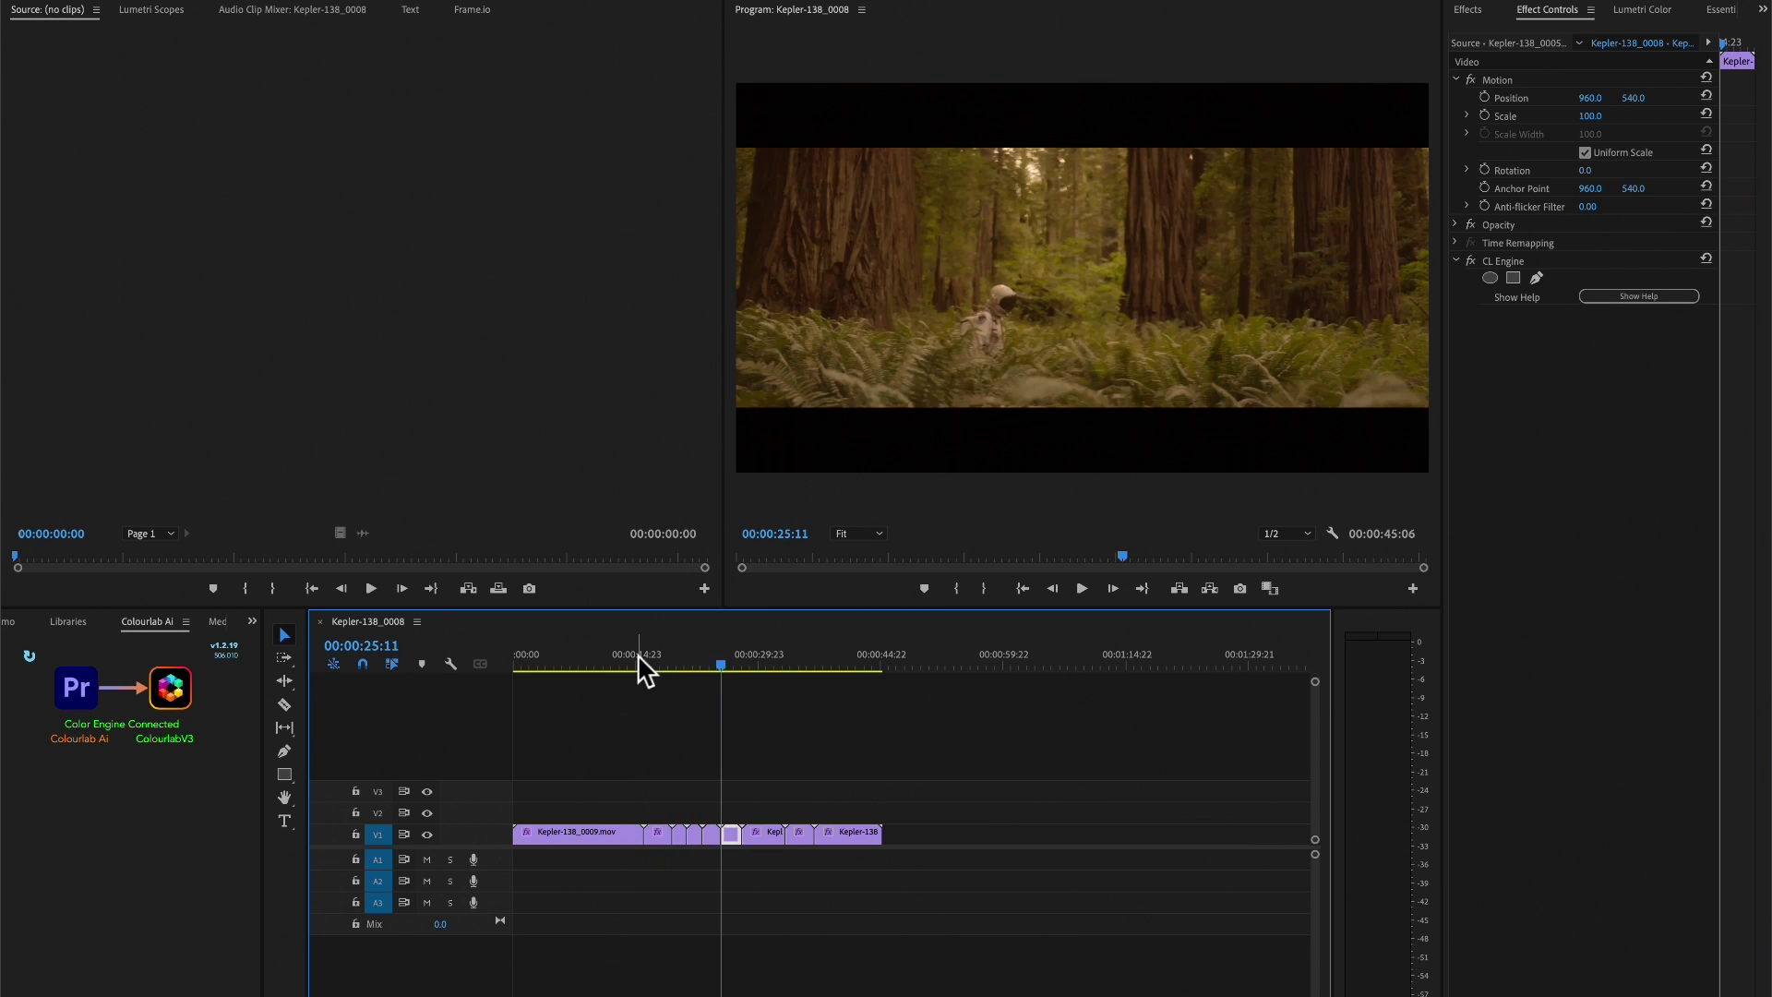
pyautogui.press('Down')
pyautogui.press('Down')
pyautogui.press('Down')
pyautogui.press('Down')
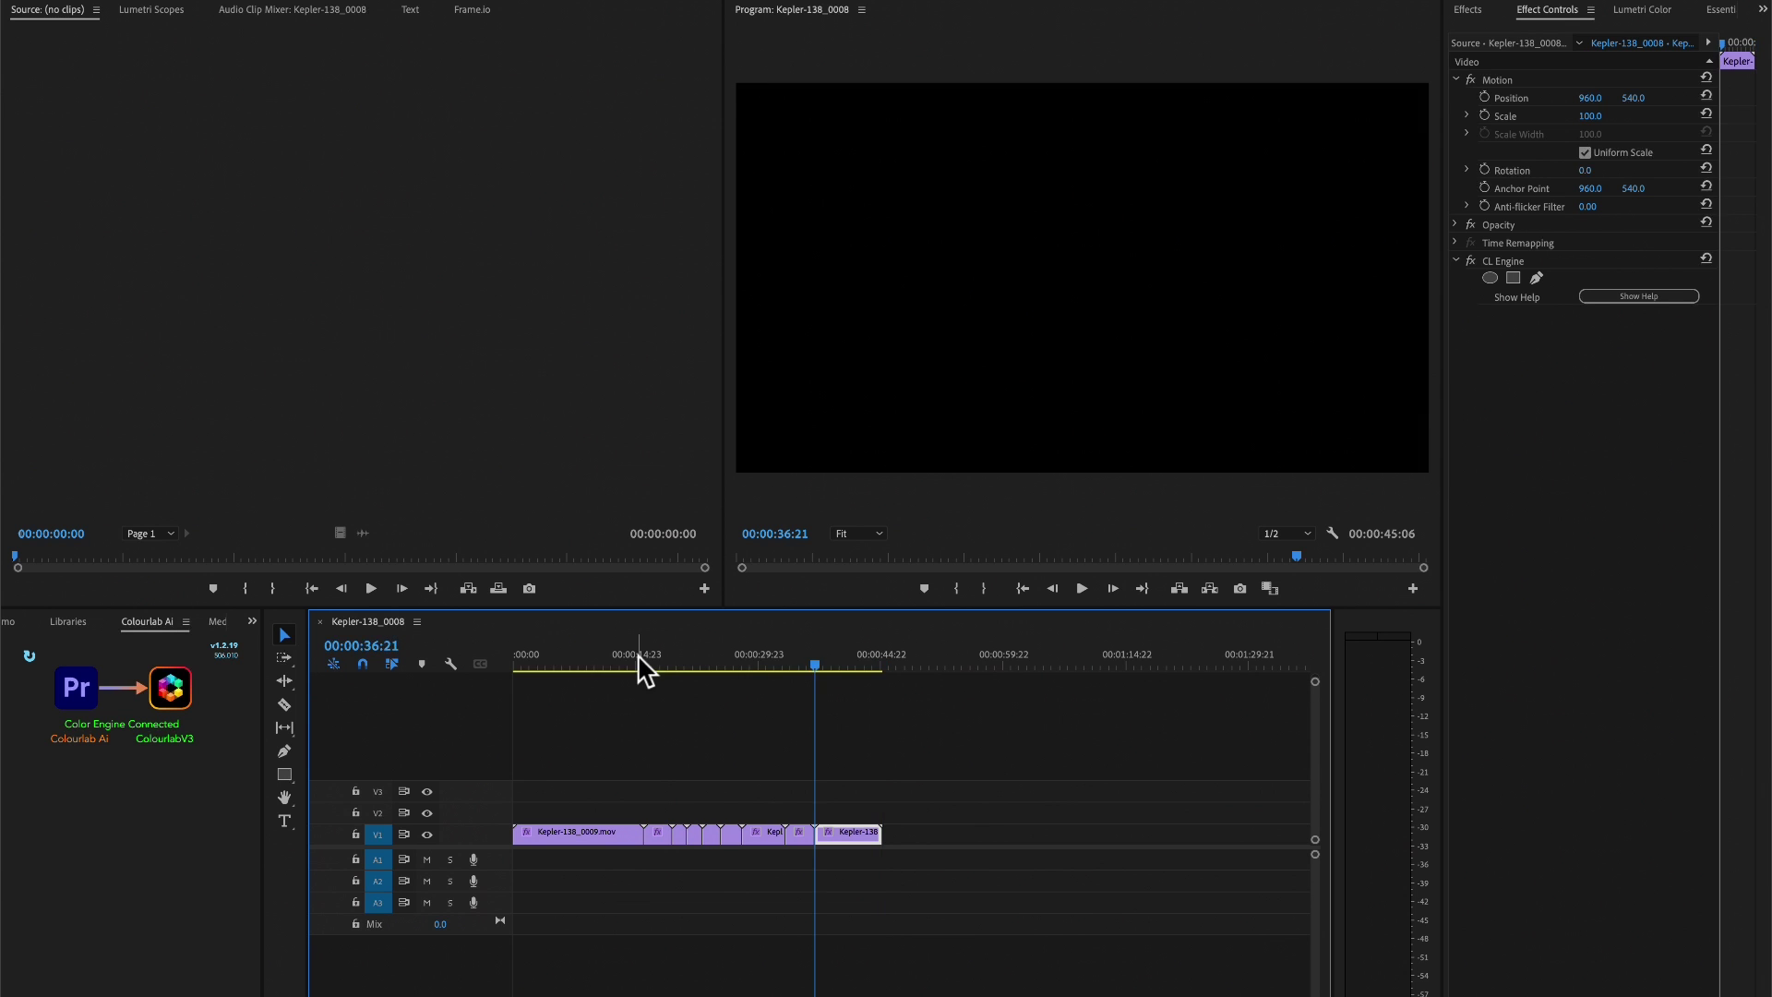
pyautogui.press('Up')
pyautogui.press('Up')
pyautogui.press('Up')
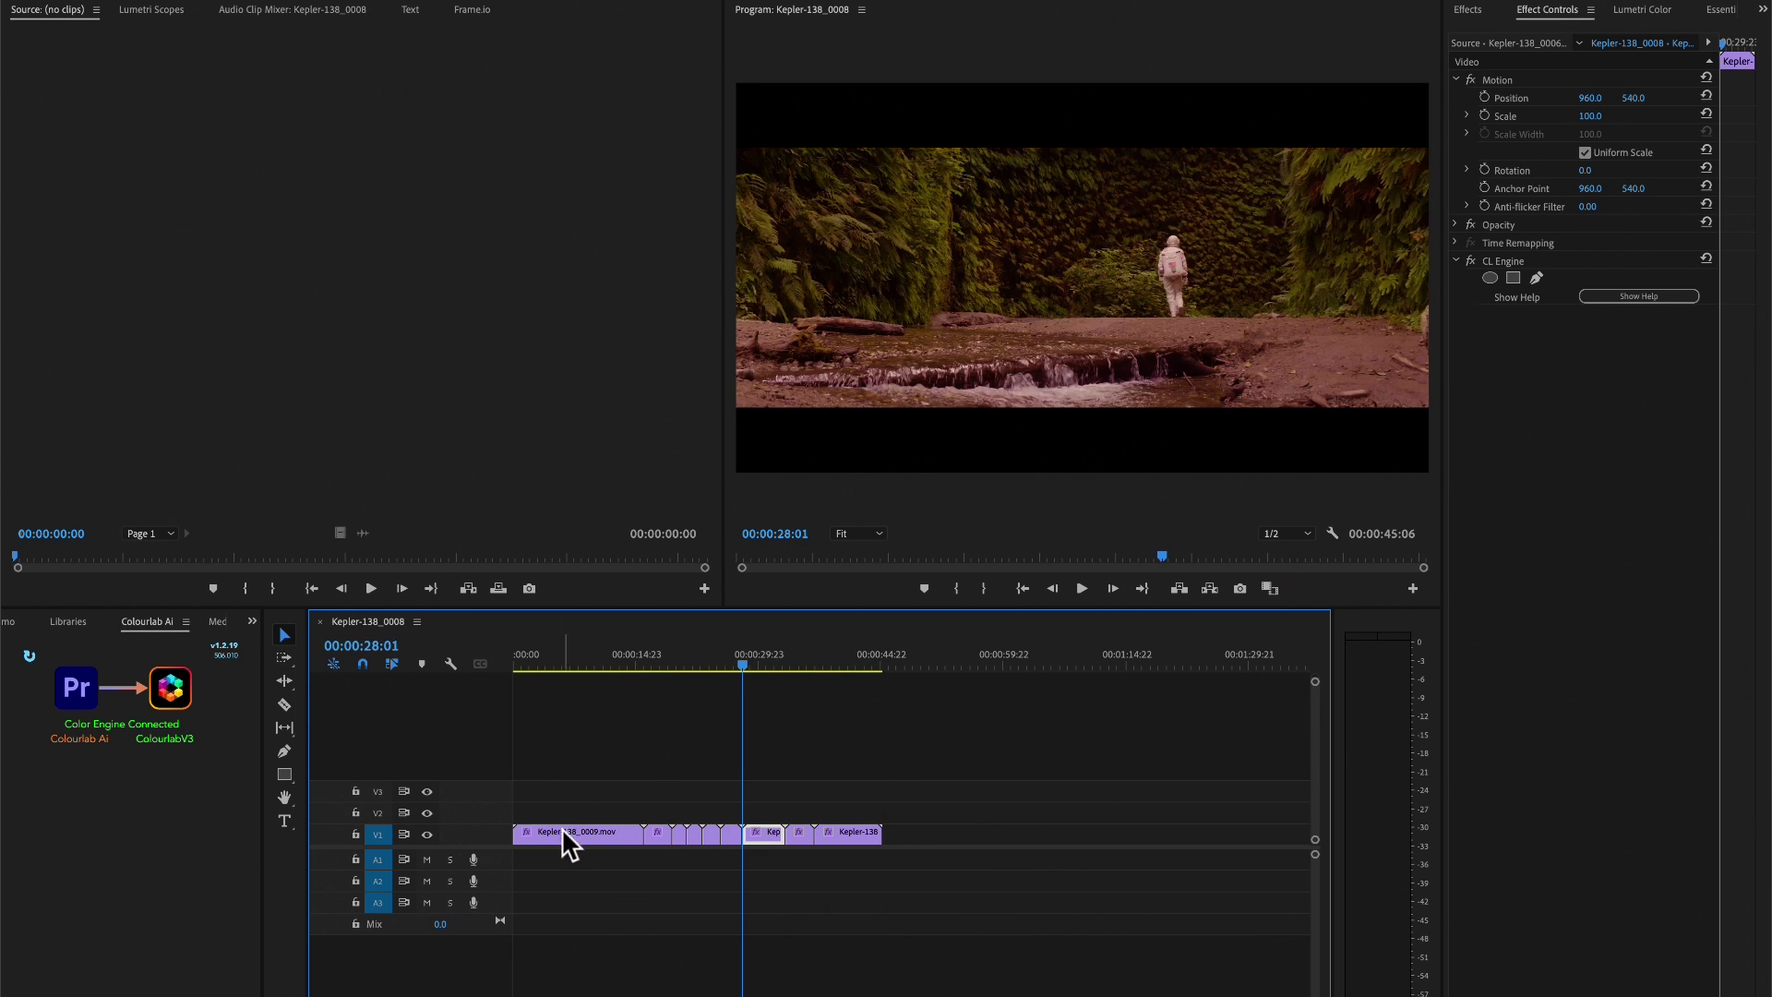
pyautogui.click(593, 654)
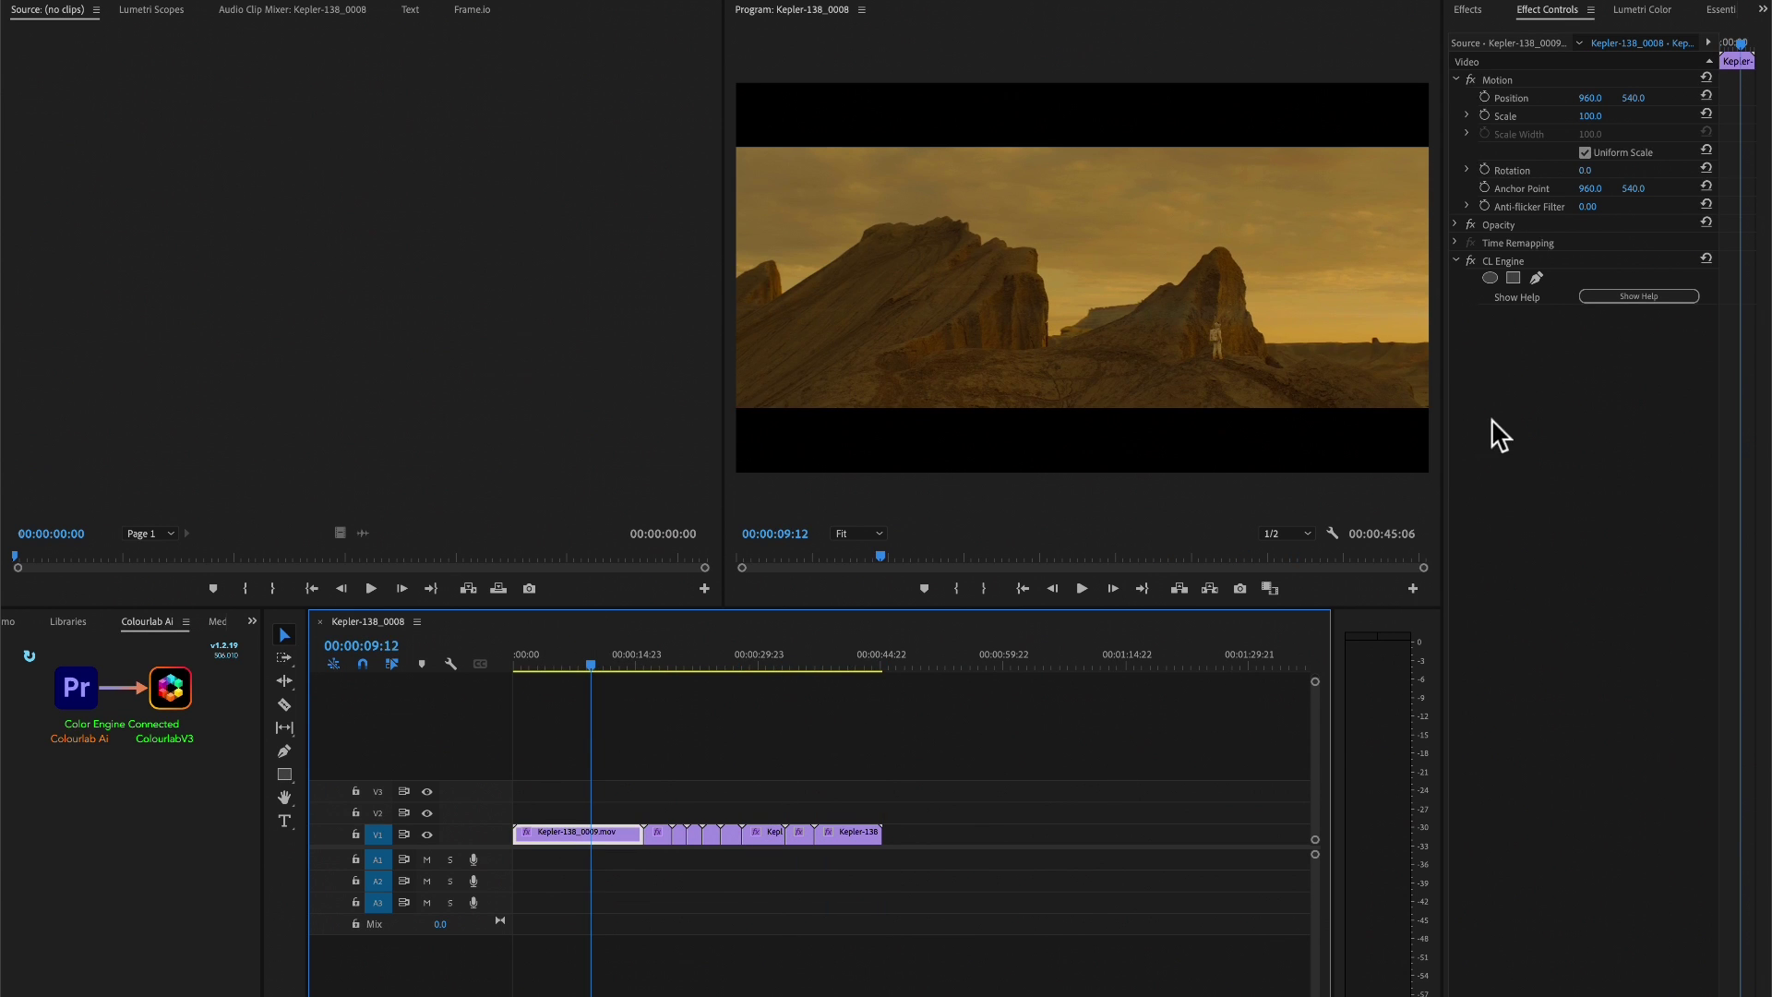
pyautogui.click(1470, 260)
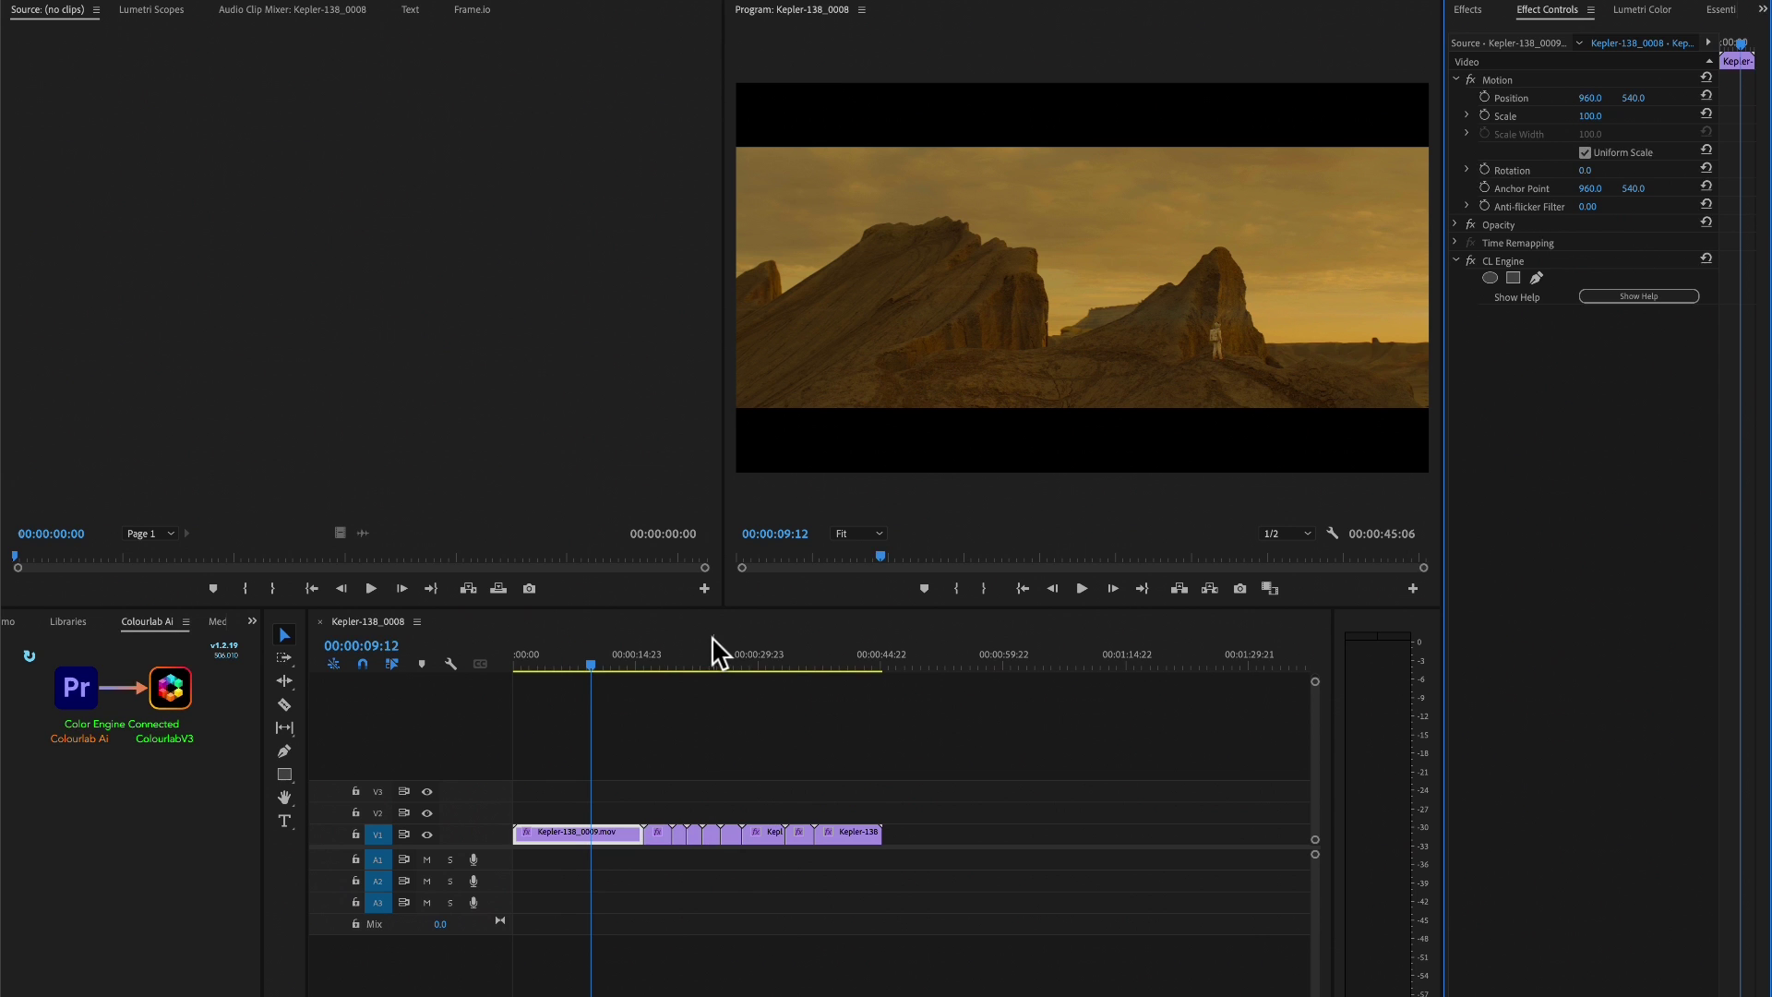
pyautogui.press('space')
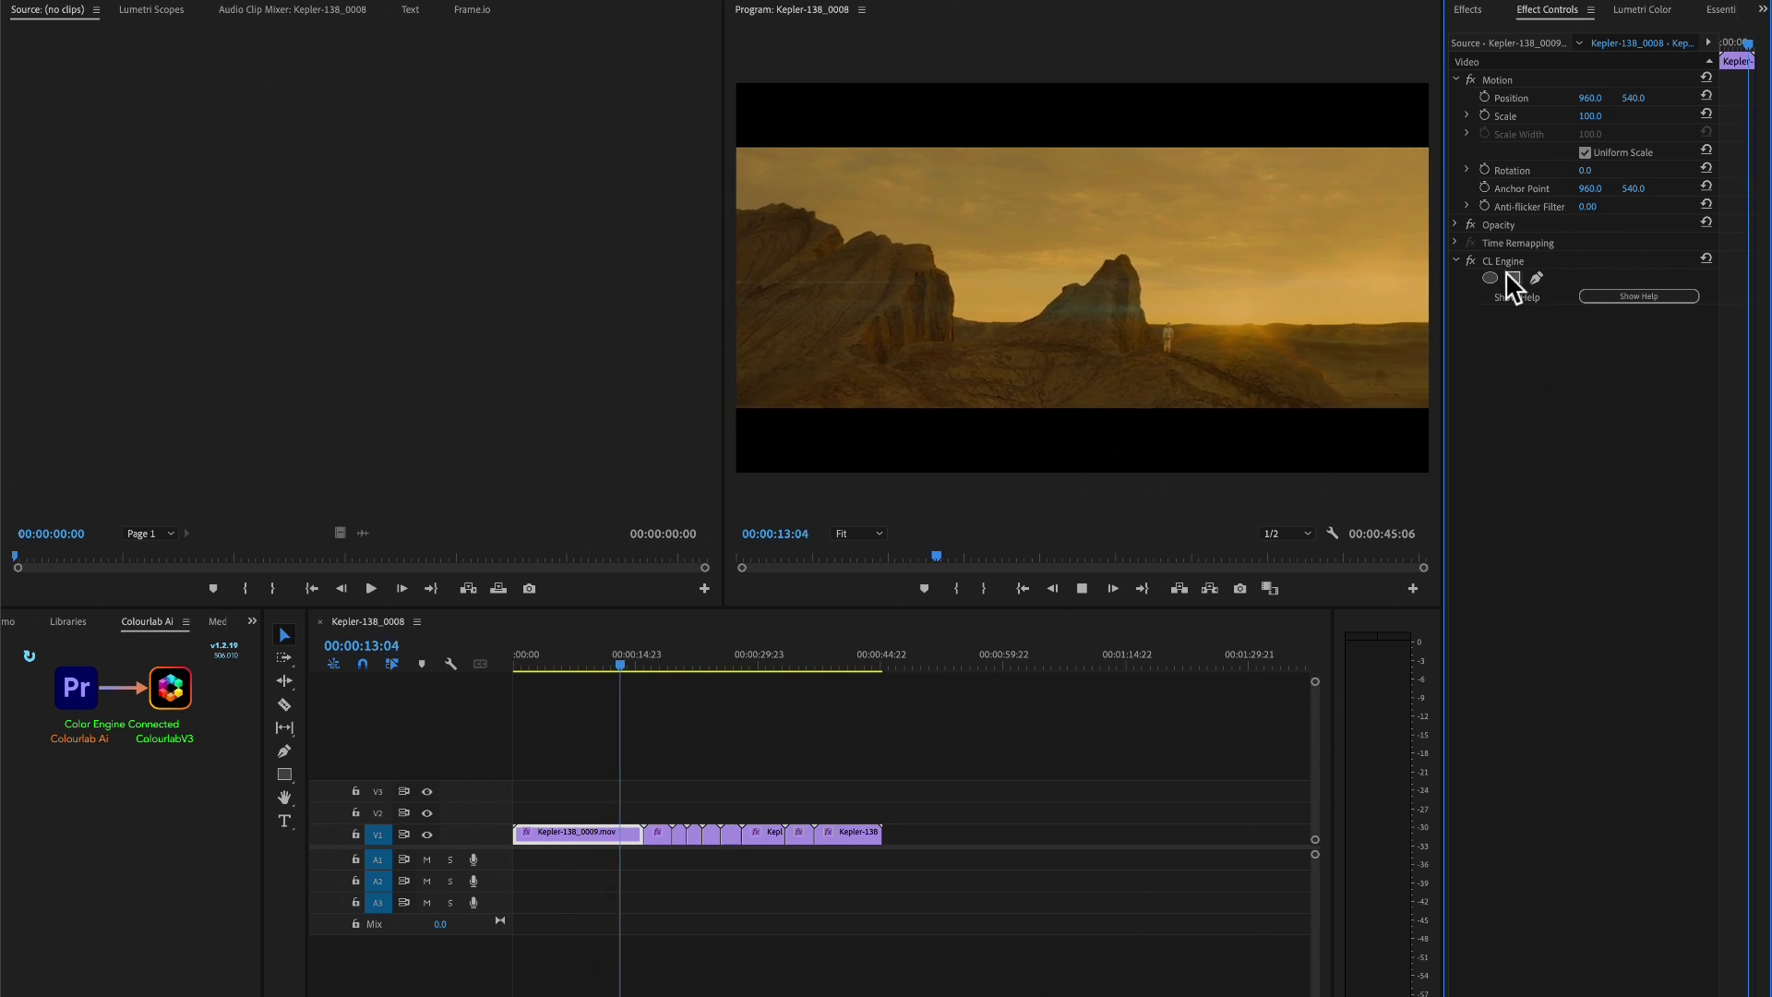
pyautogui.press('space')
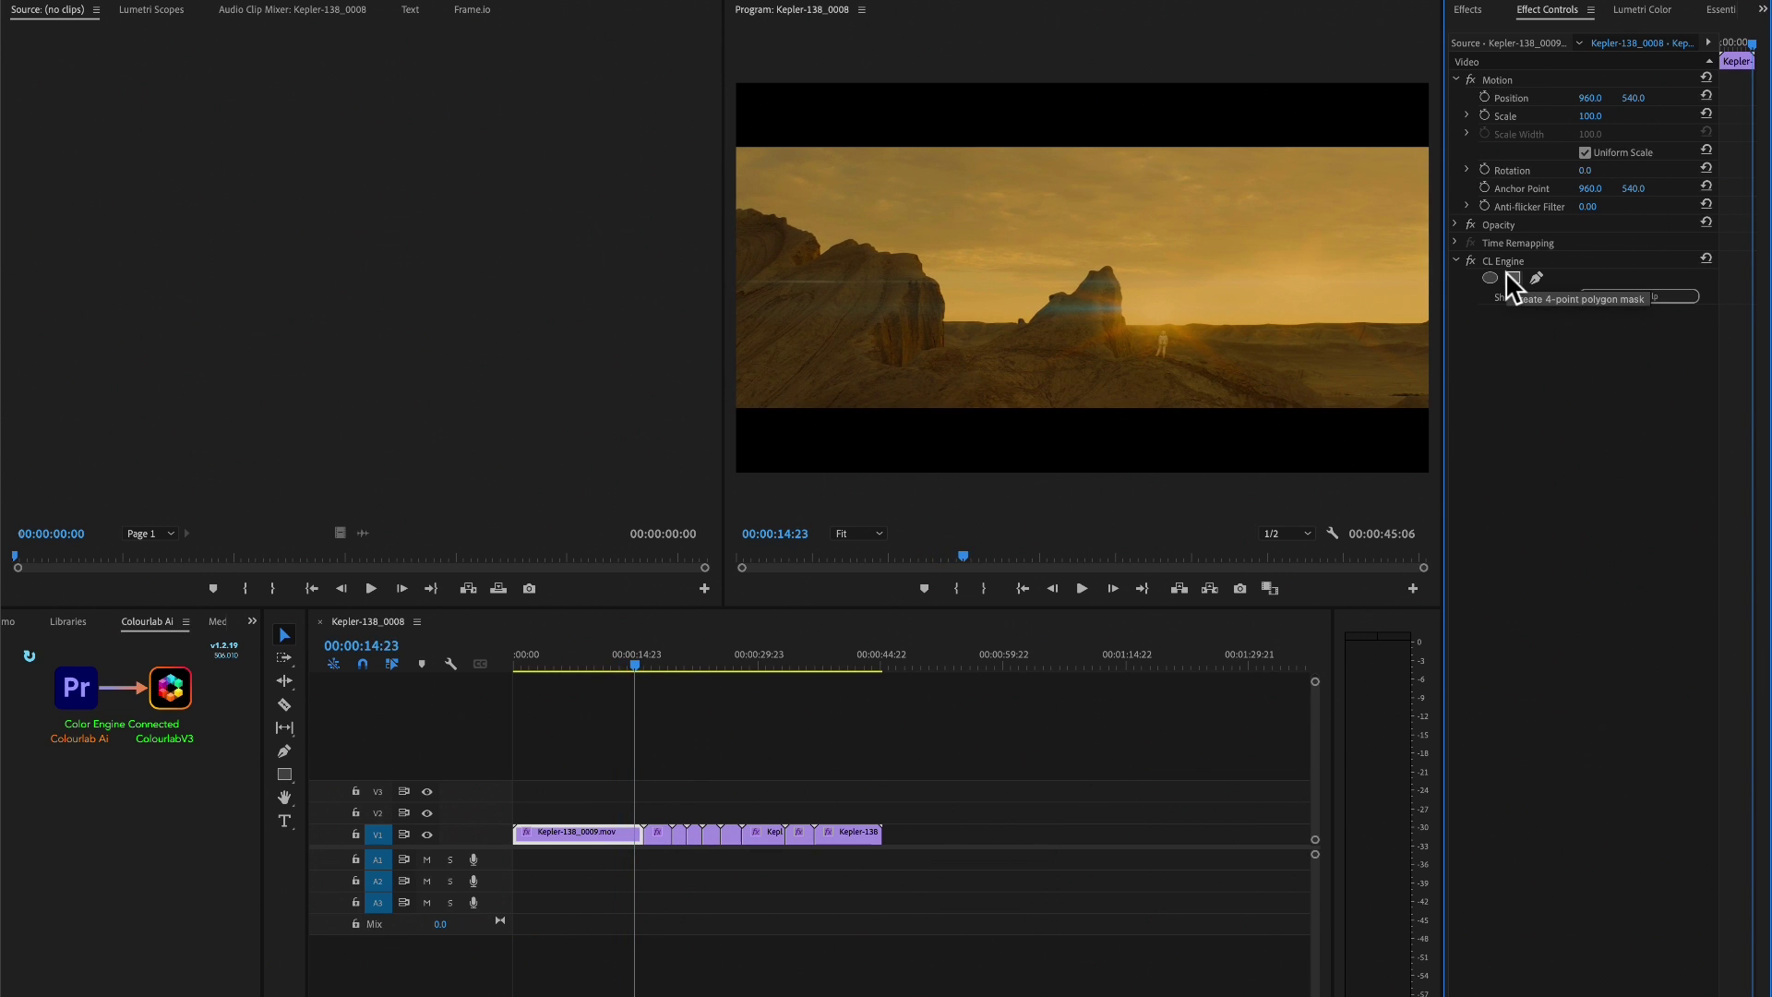